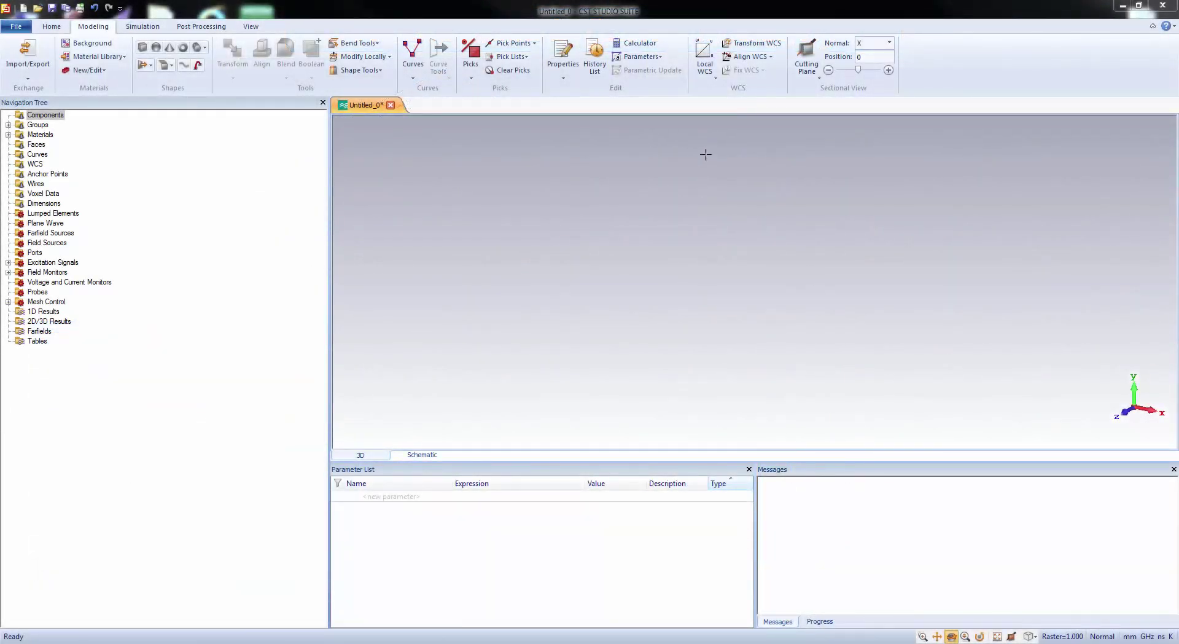
# Enable the local WCS, turn the view z-up, and sketch a brick by picking two corners and a height
pyautogui.click(704, 54)
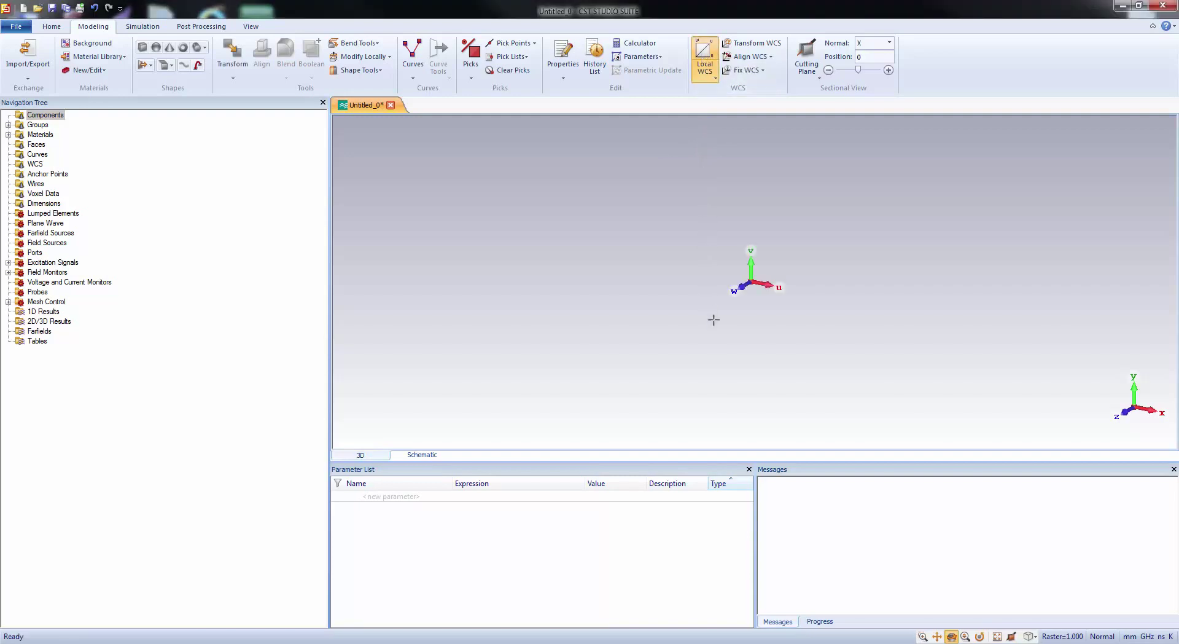
pyautogui.moveTo(787, 323); pyautogui.dragTo(621, 193)
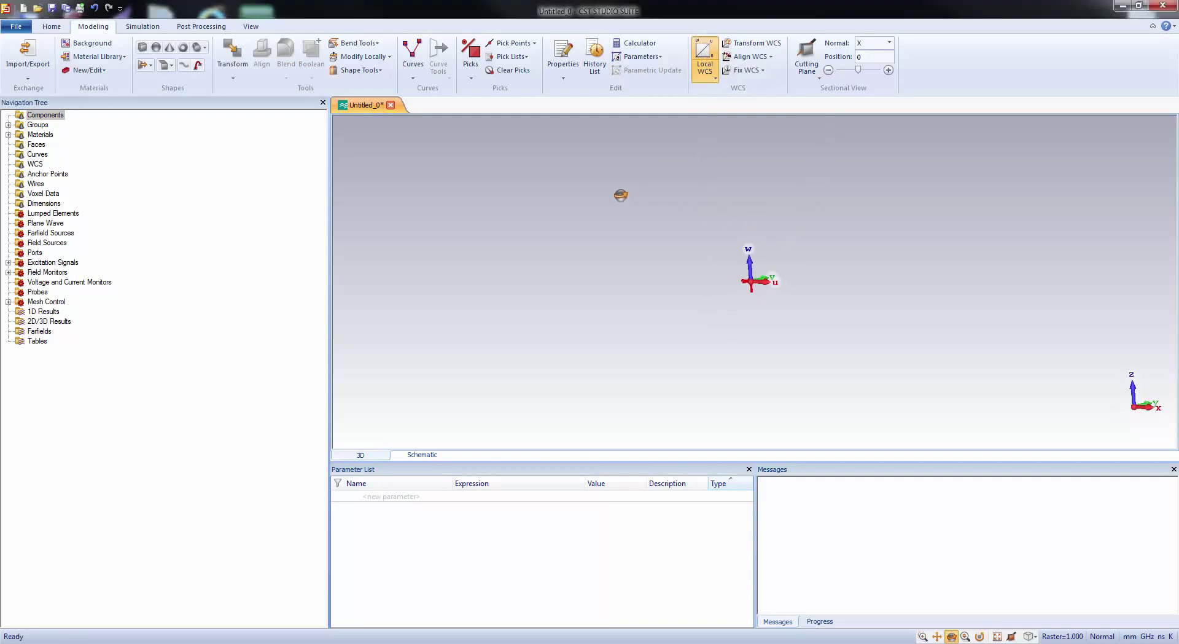
pyautogui.click(143, 47)
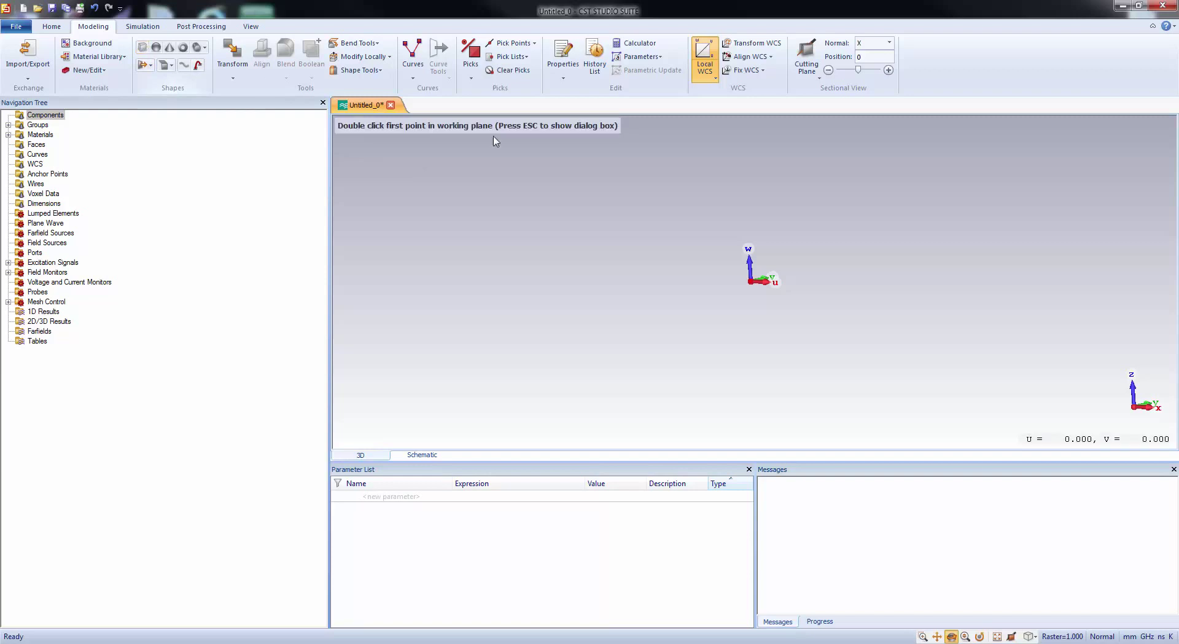
pyautogui.doubleClick(735, 215)
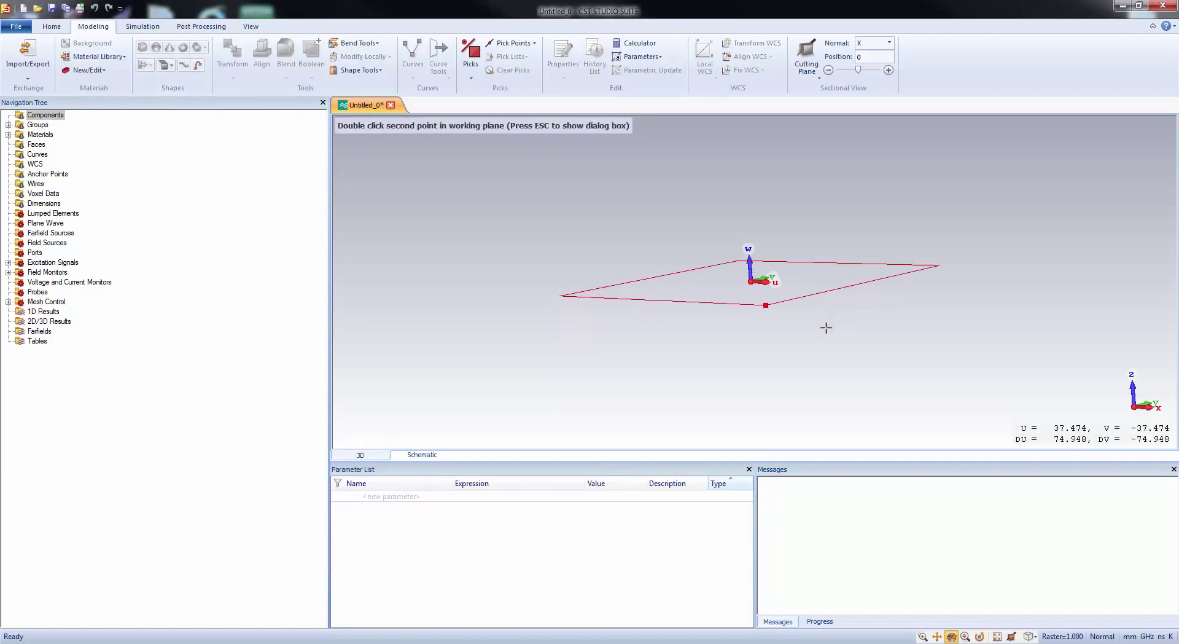
pyautogui.doubleClick(766, 306)
pyautogui.doubleClick(773, 317)
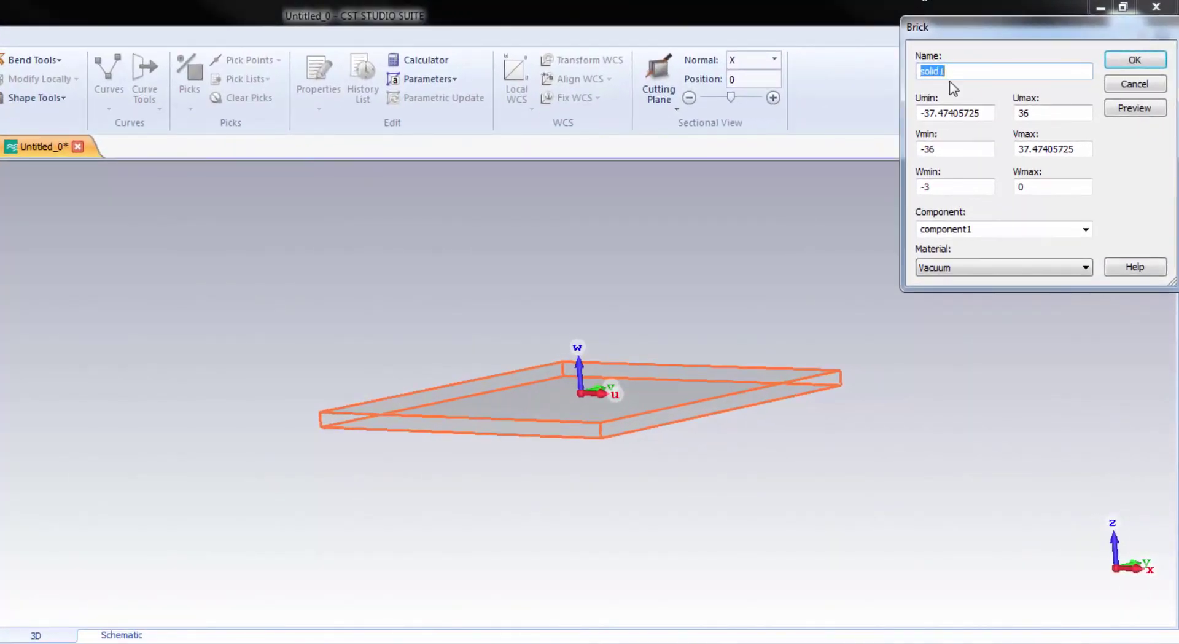
# Name the brick substrate with bounds -SW/2 to SW/2, -SL/2 to SL/2, -SH to 0, then open the material library
pyautogui.write('substrate')
pyautogui.press('Tab')
pyautogui.write('-SW/2')
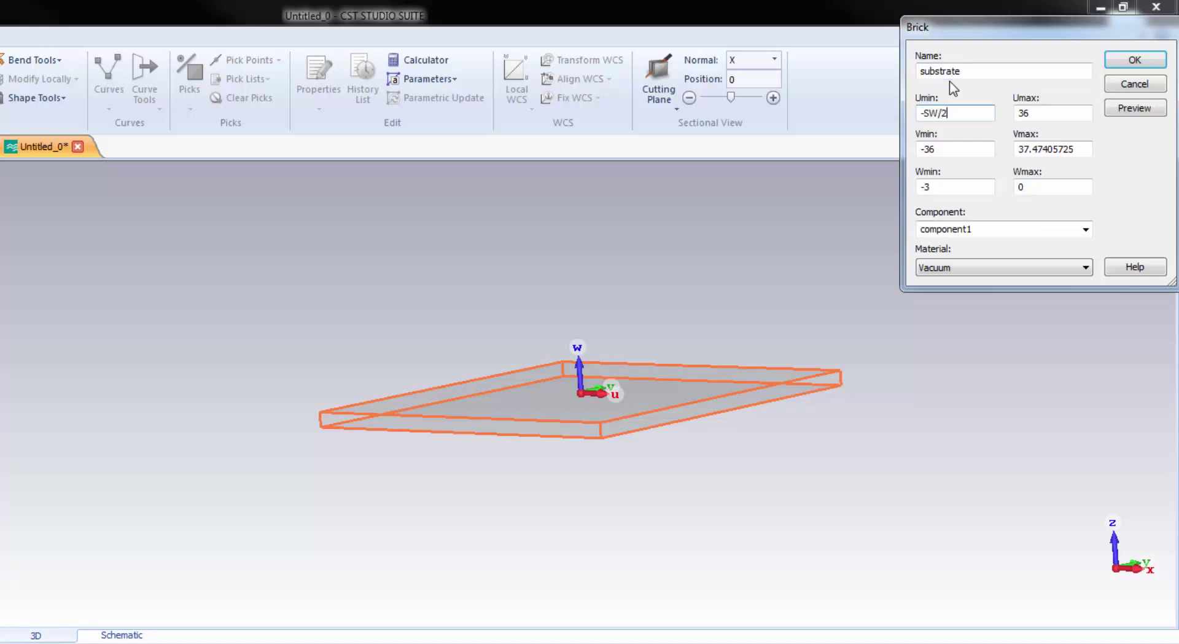
pyautogui.press('Tab')
pyautogui.write('SW/2')
pyautogui.press('Tab')
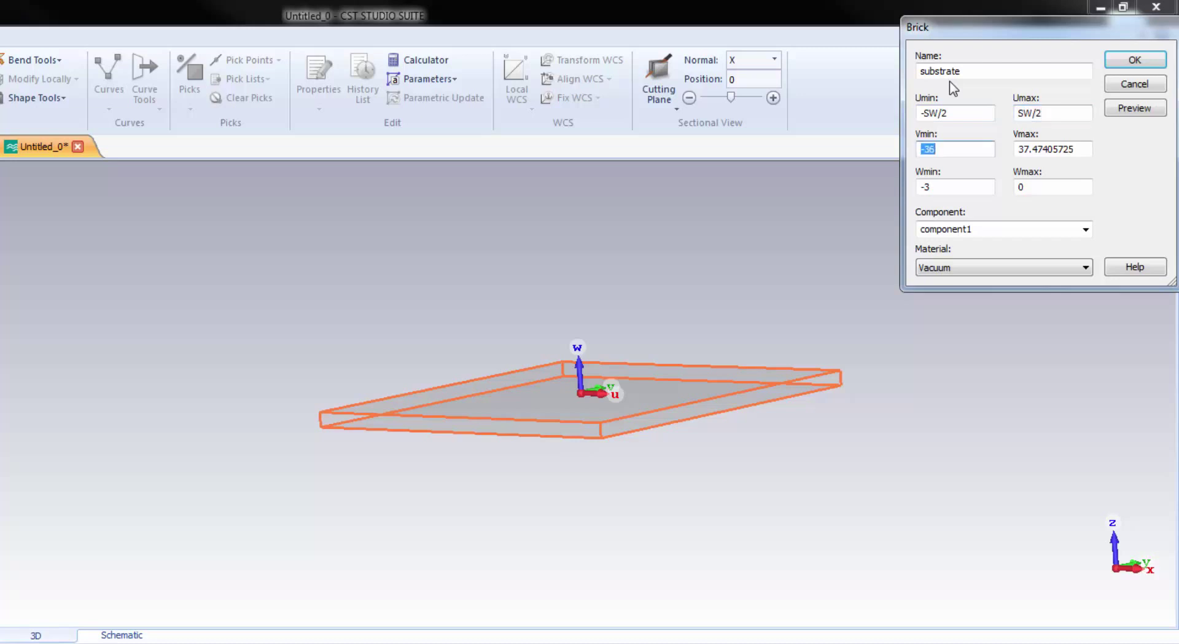
pyautogui.write('-SL/2')
pyautogui.press('Tab')
pyautogui.write('SL/2')
pyautogui.press('Tab')
pyautogui.write('-SH')
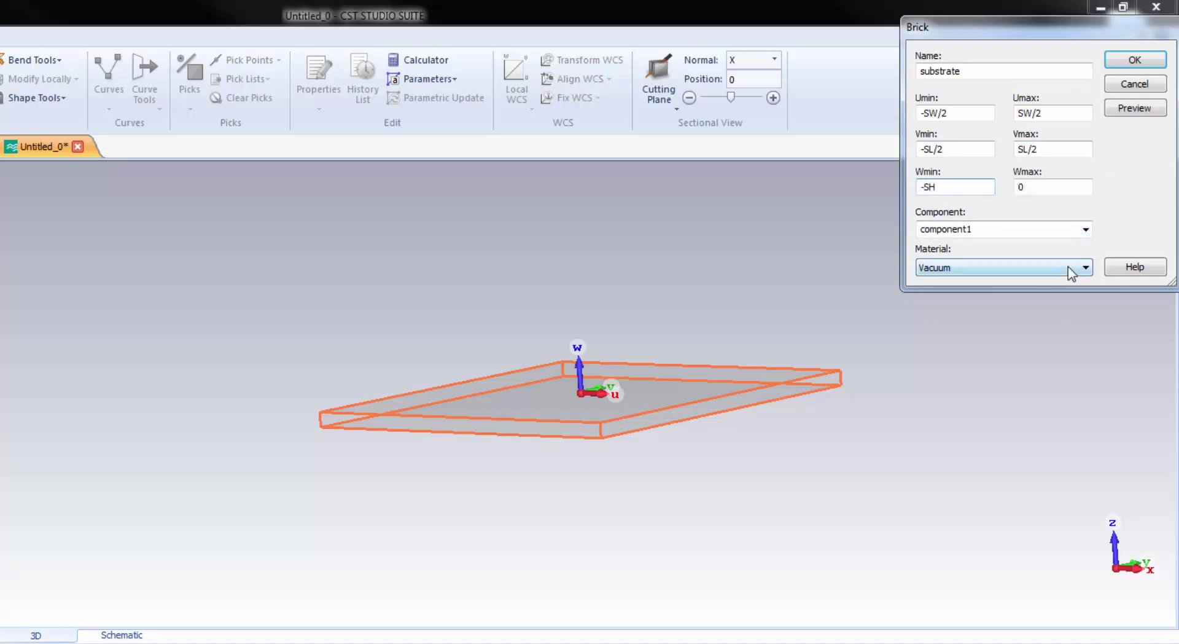
pyautogui.click(1084, 267)
pyautogui.click(1067, 296)
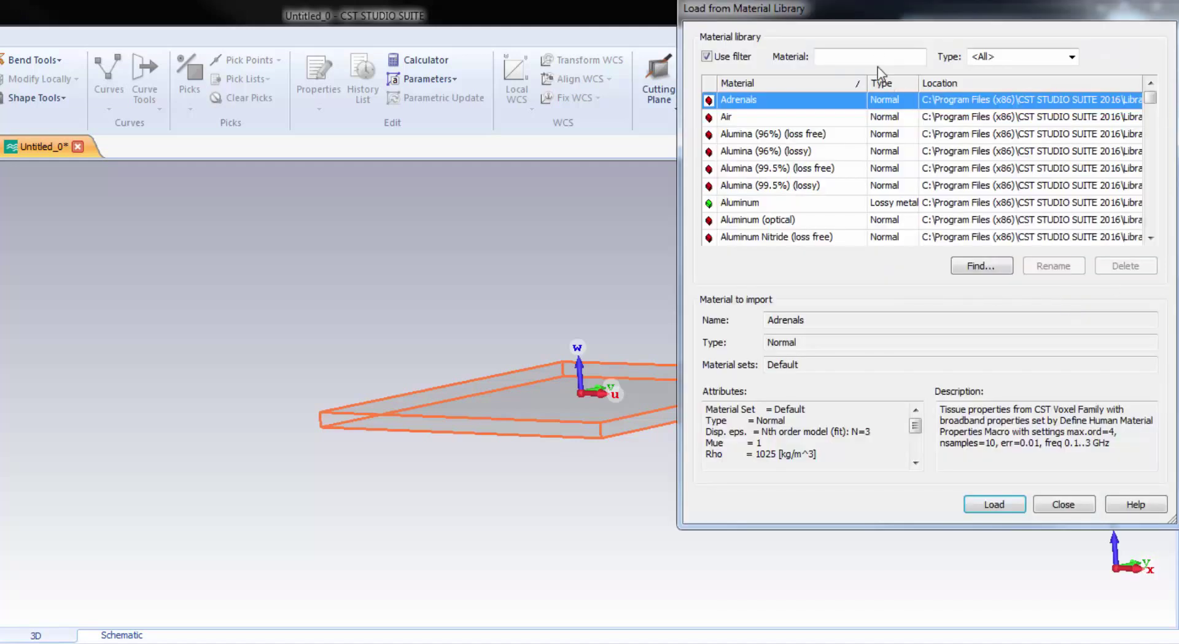
# Filter the library for Taconic, load Taconic RF-35 (lossy), and confirm the substrate brick
pyautogui.click(877, 55)
pyautogui.write('Taconic')
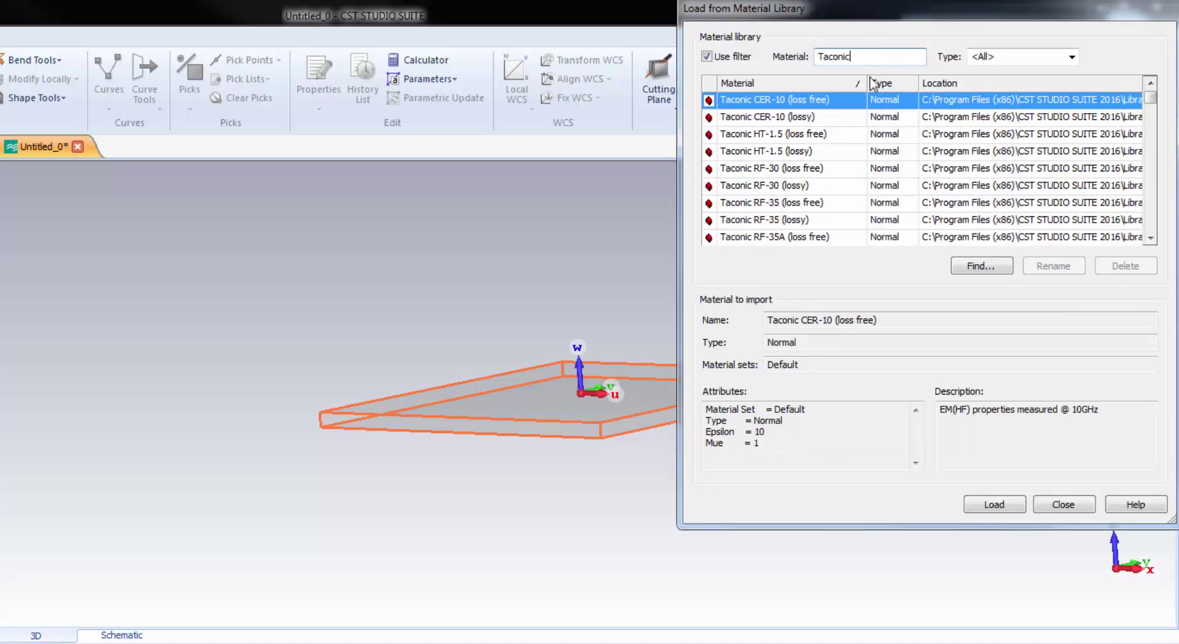
pyautogui.click(859, 221)
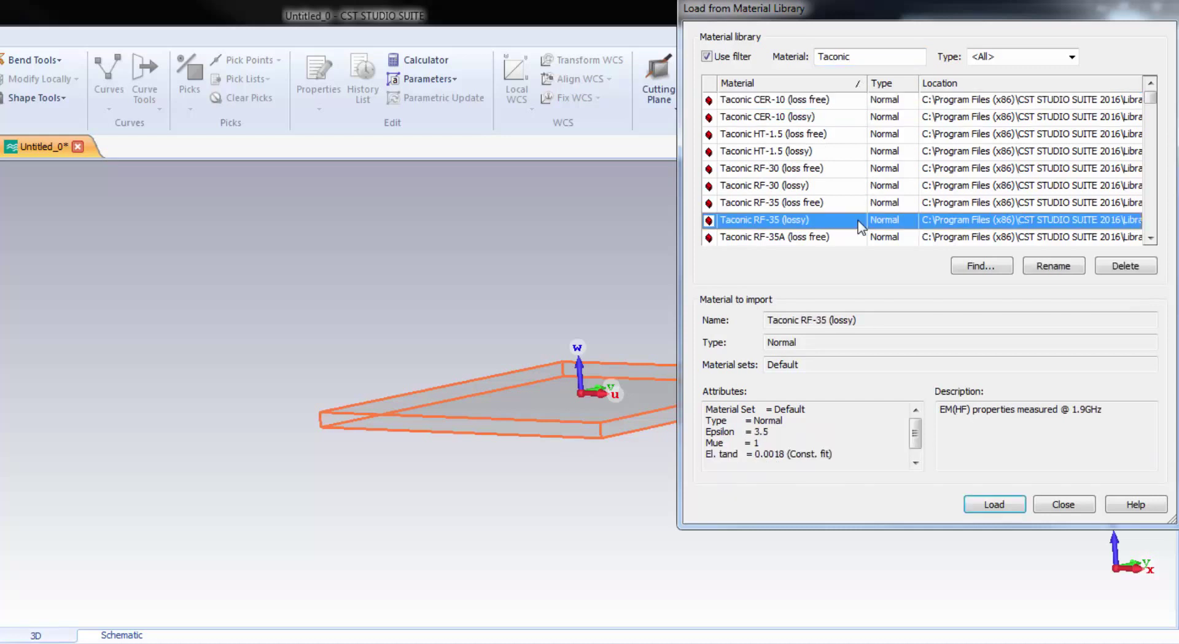
pyautogui.click(1004, 507)
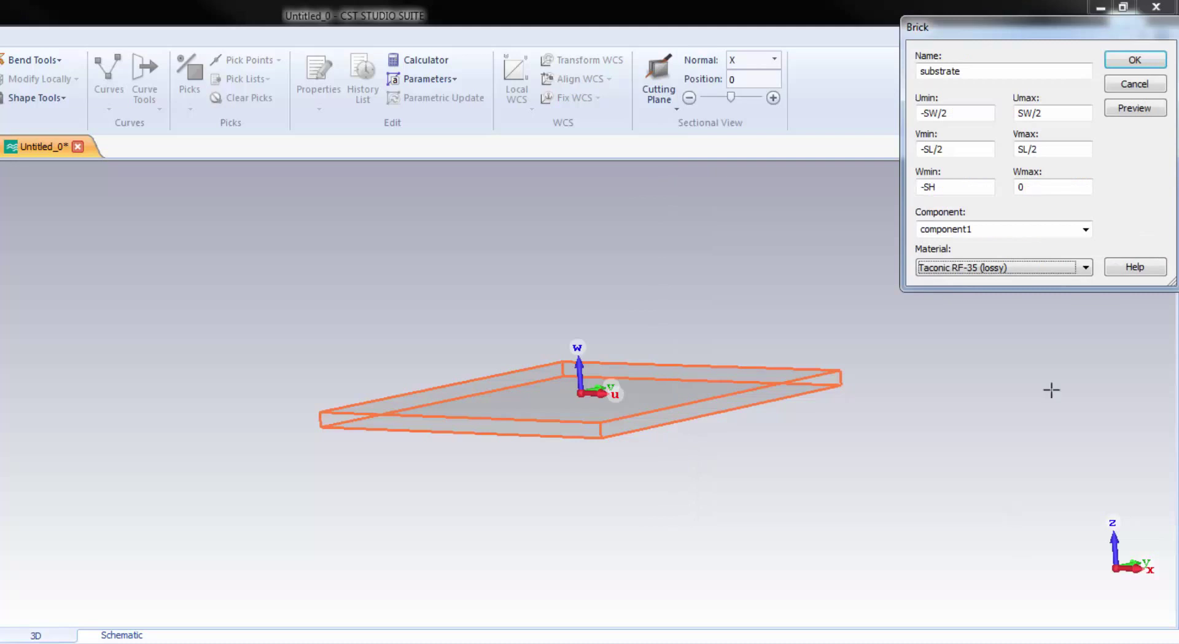
pyautogui.click(1136, 60)
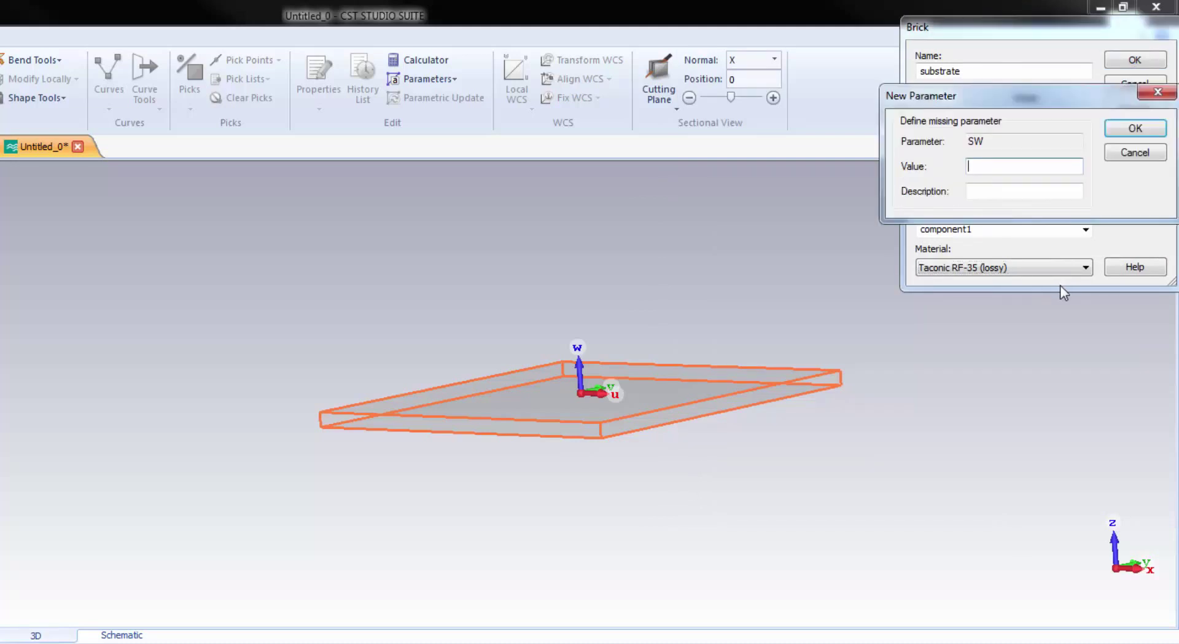
# Define the new parameters SW = 30, SL = 30 and SH = 1.5, then fit the substrate in view
pyautogui.write('30')
pyautogui.press('Return')
pyautogui.write('30')
pyautogui.press('Return')
pyautogui.write('1.5')
pyautogui.press('Return')
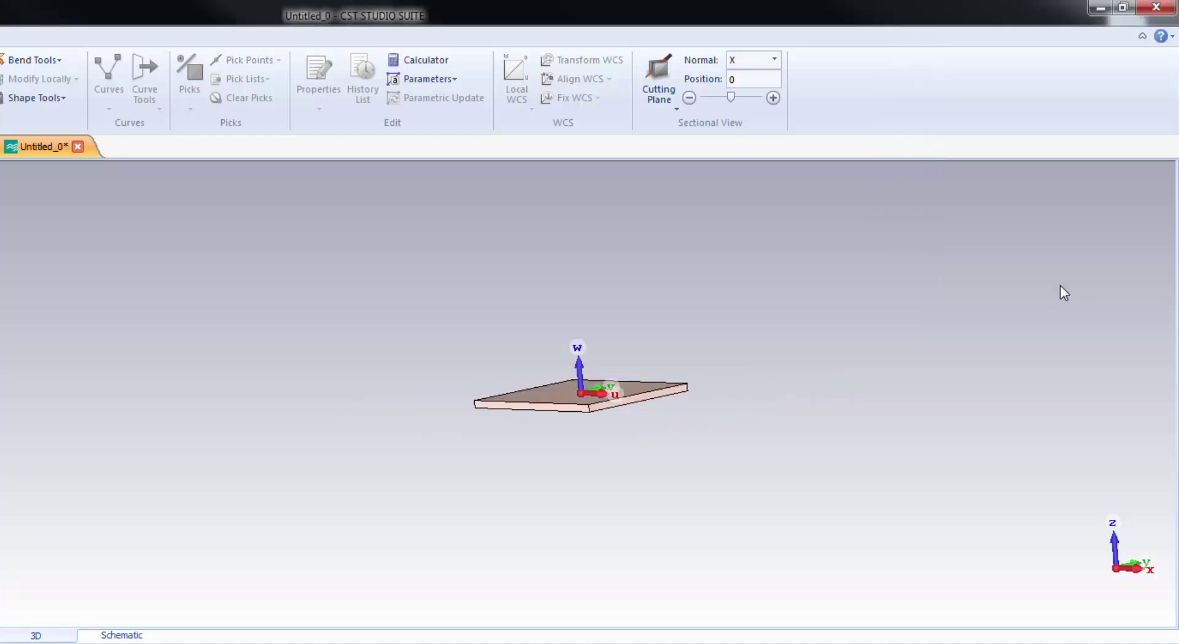
pyautogui.press('w')
pyautogui.scroll(5, 595, 387)
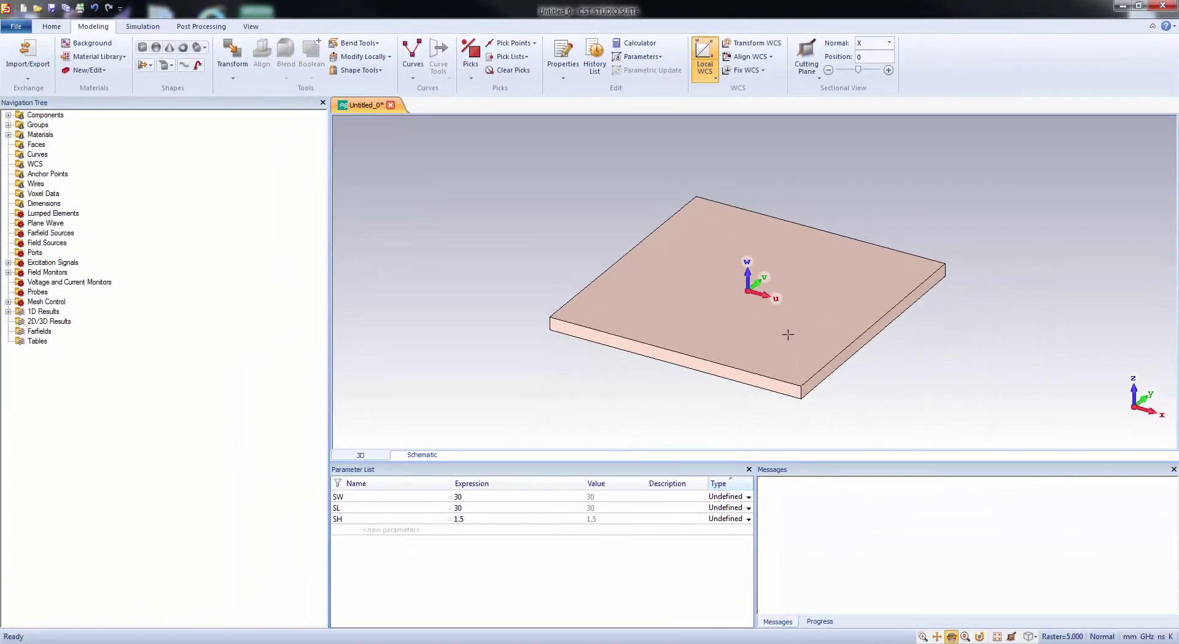
# View along z and sketch an origin-centred arc starting near the substrate's top edge
pyautogui.hotkey('ctrl', 'f')
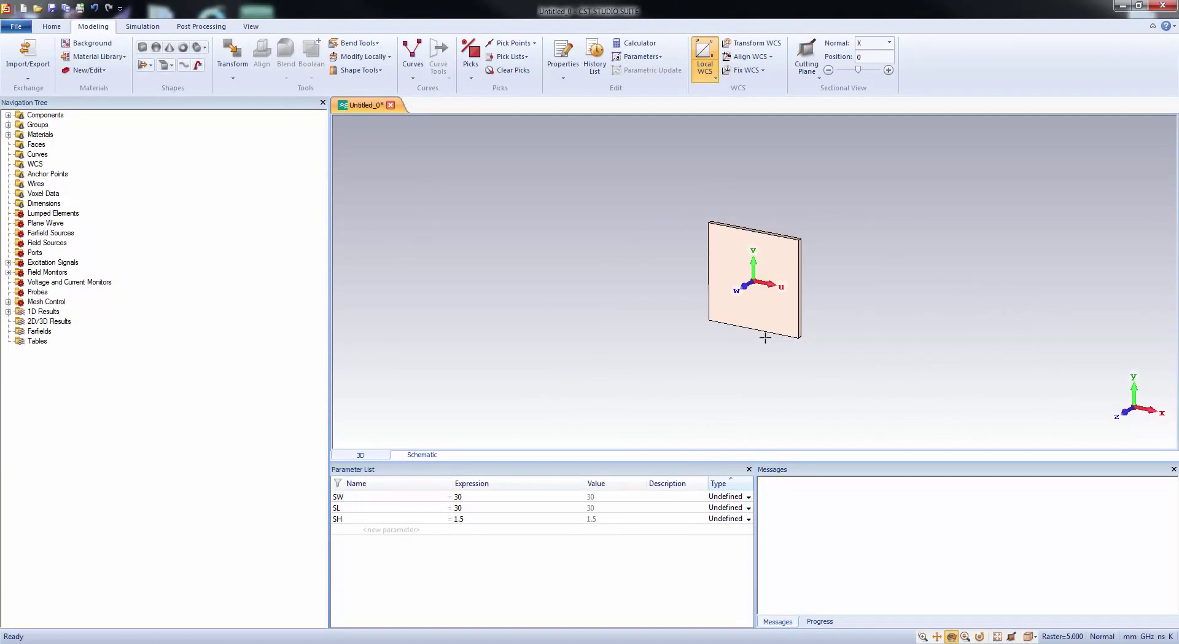
pyautogui.scroll(3, 754, 255)
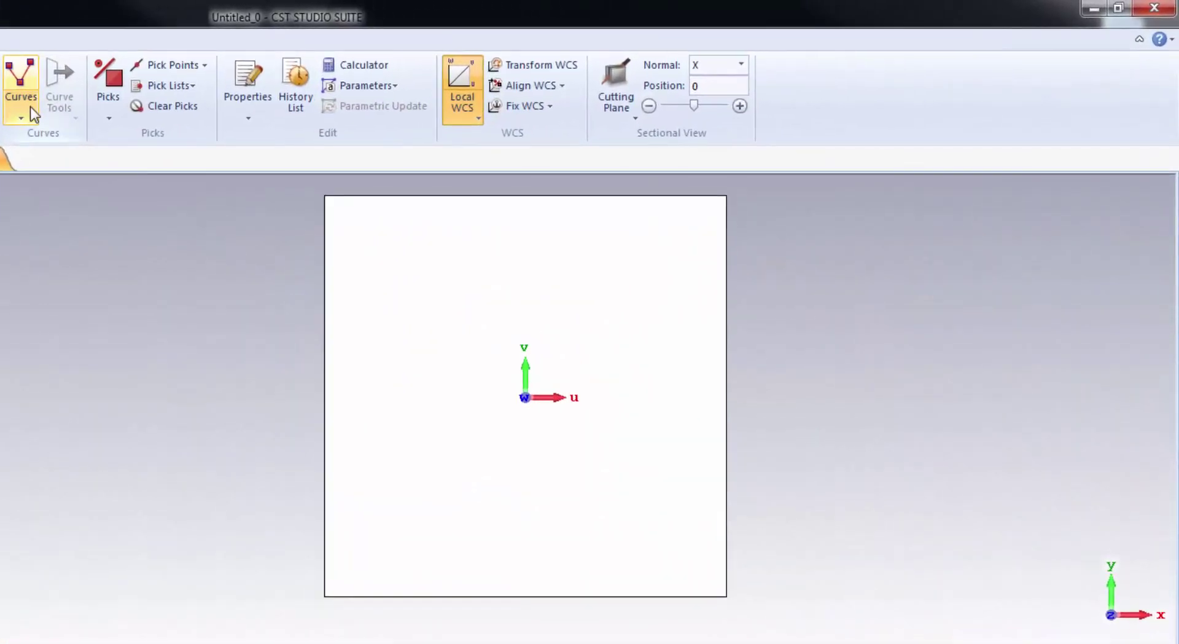
pyautogui.click(420, 70)
pyautogui.click(59, 241)
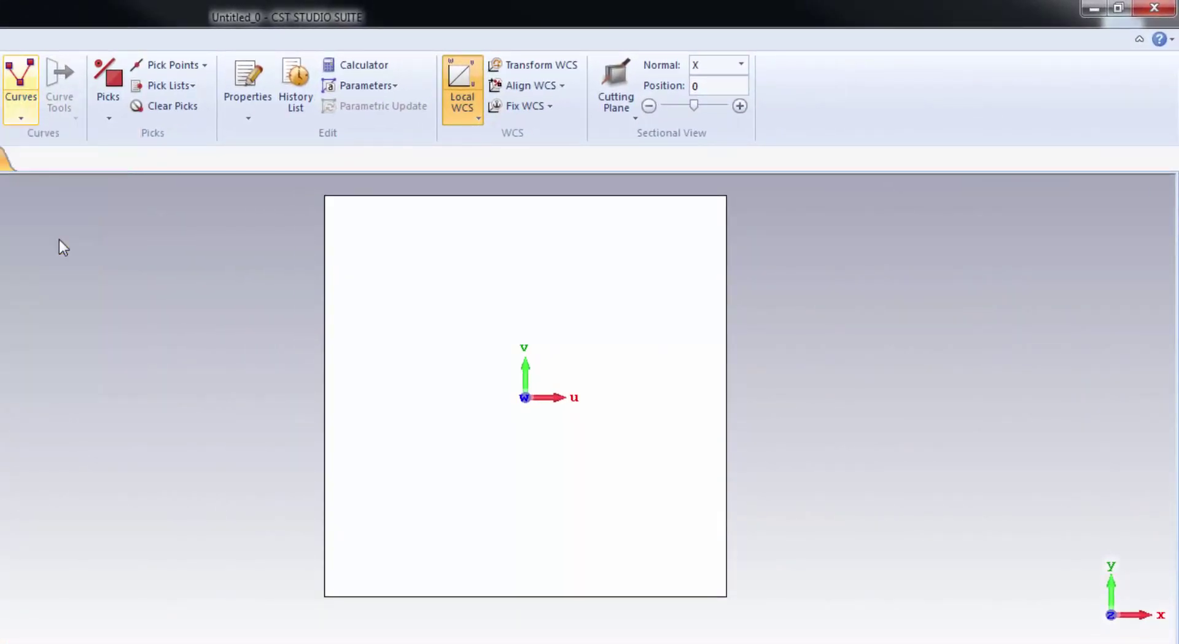
pyautogui.click(525, 397)
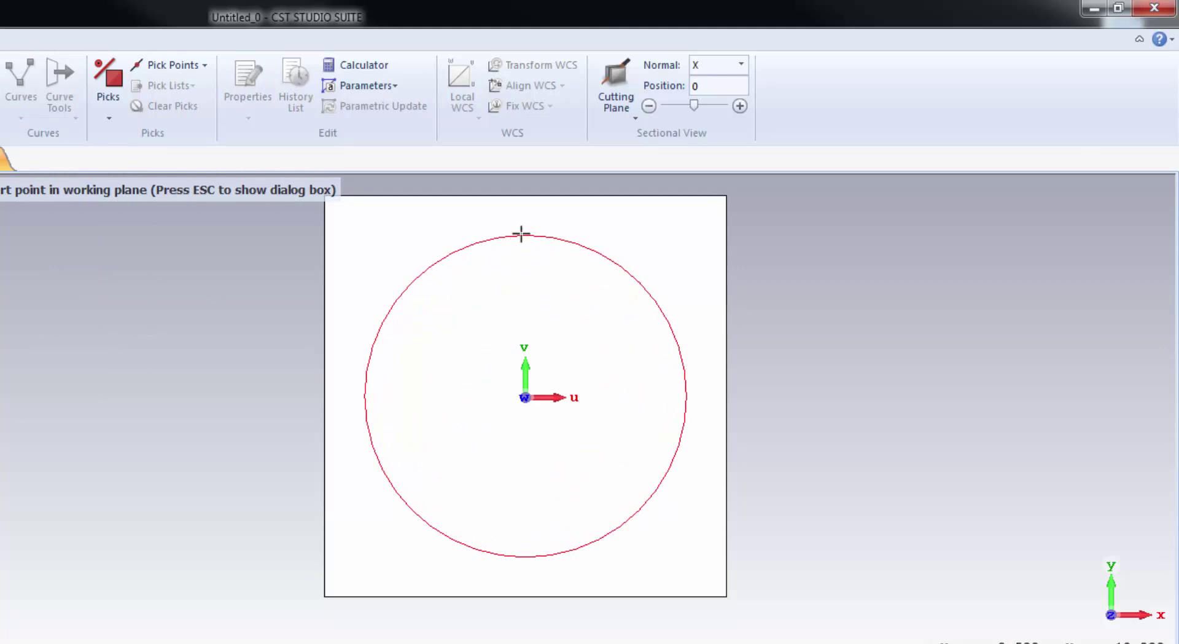
pyautogui.click(518, 236)
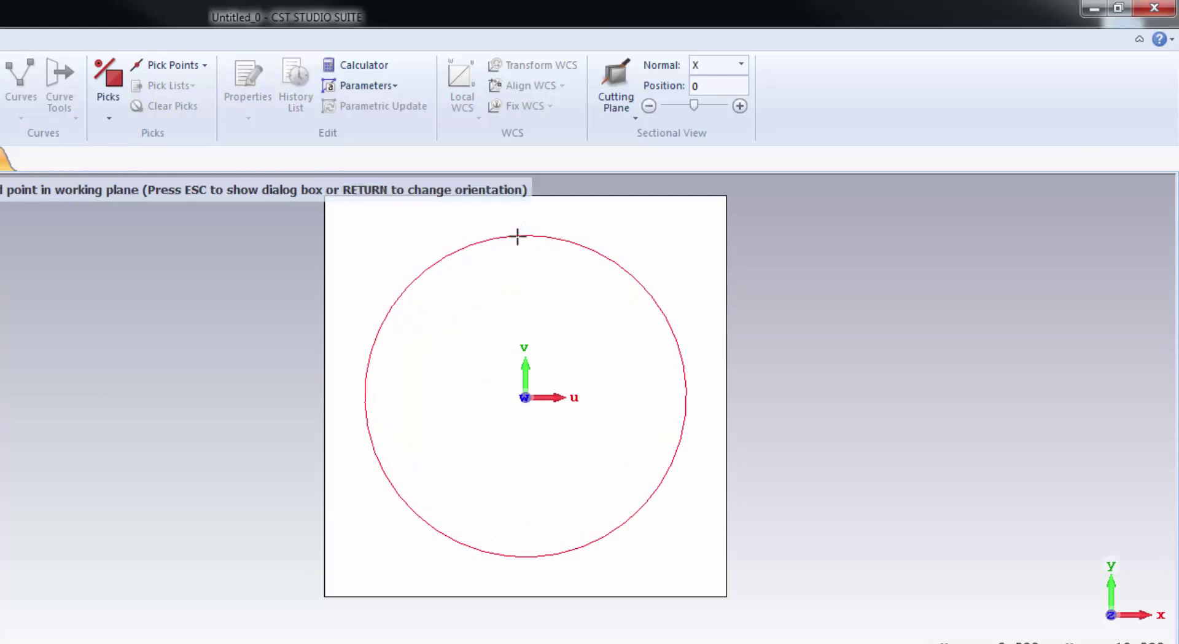
pyautogui.click(594, 260)
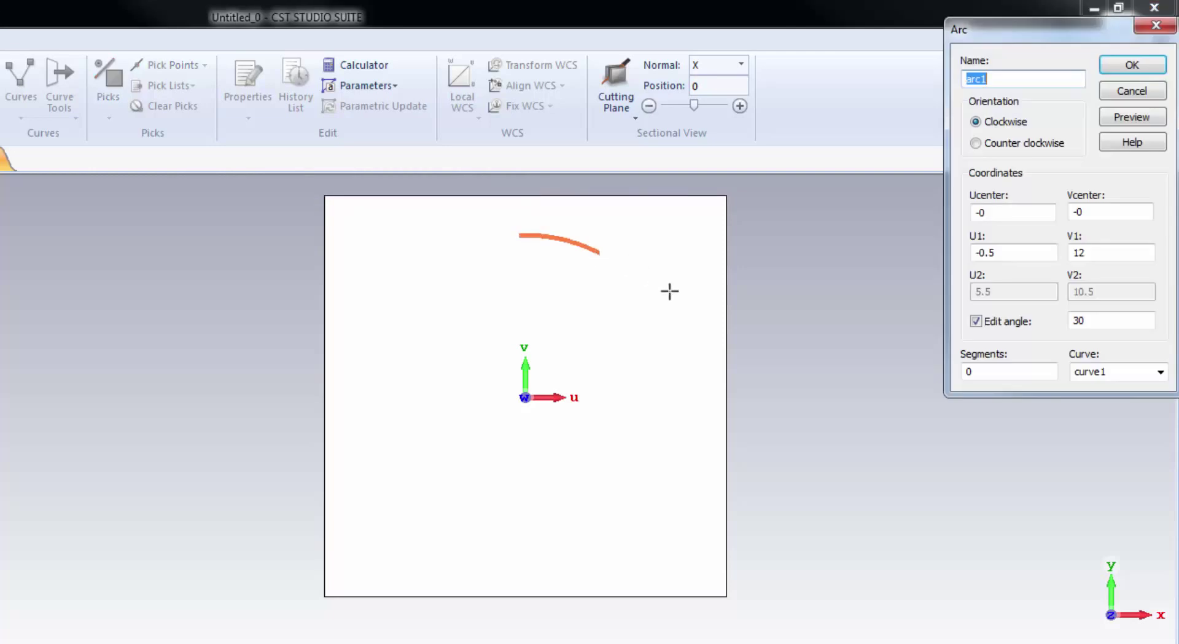
# Name the arc offset_arc with start point (0, rad) and angle alpha
pyautogui.moveTo(999, 34); pyautogui.dragTo(839, 237)
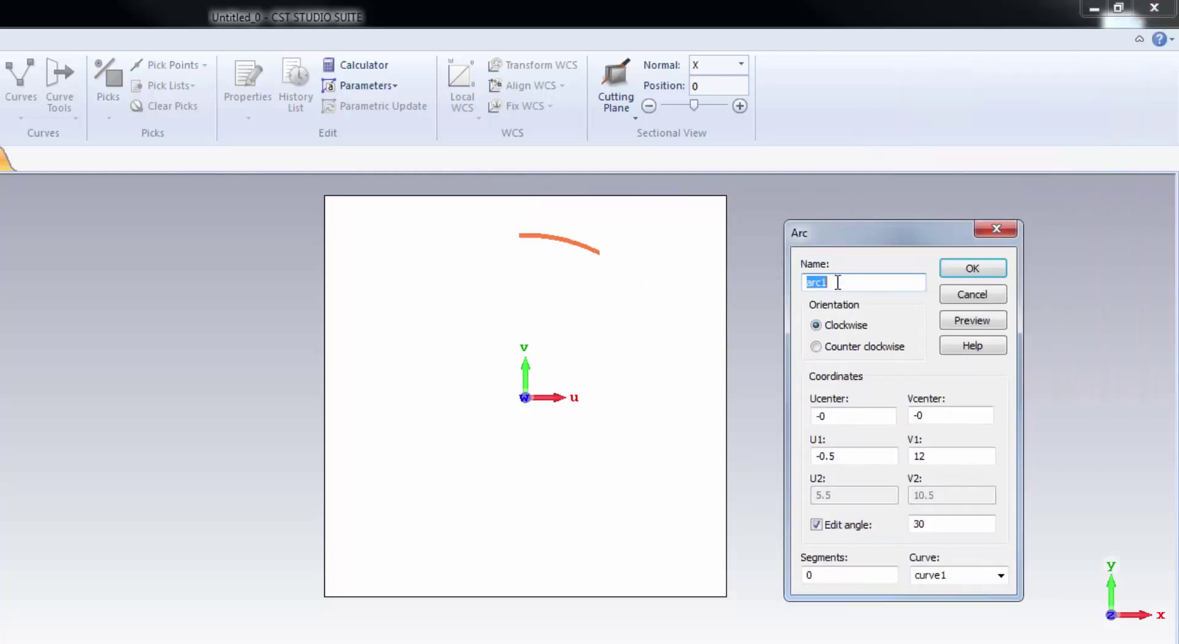
pyautogui.write('offset_arc')
pyautogui.click(861, 416)
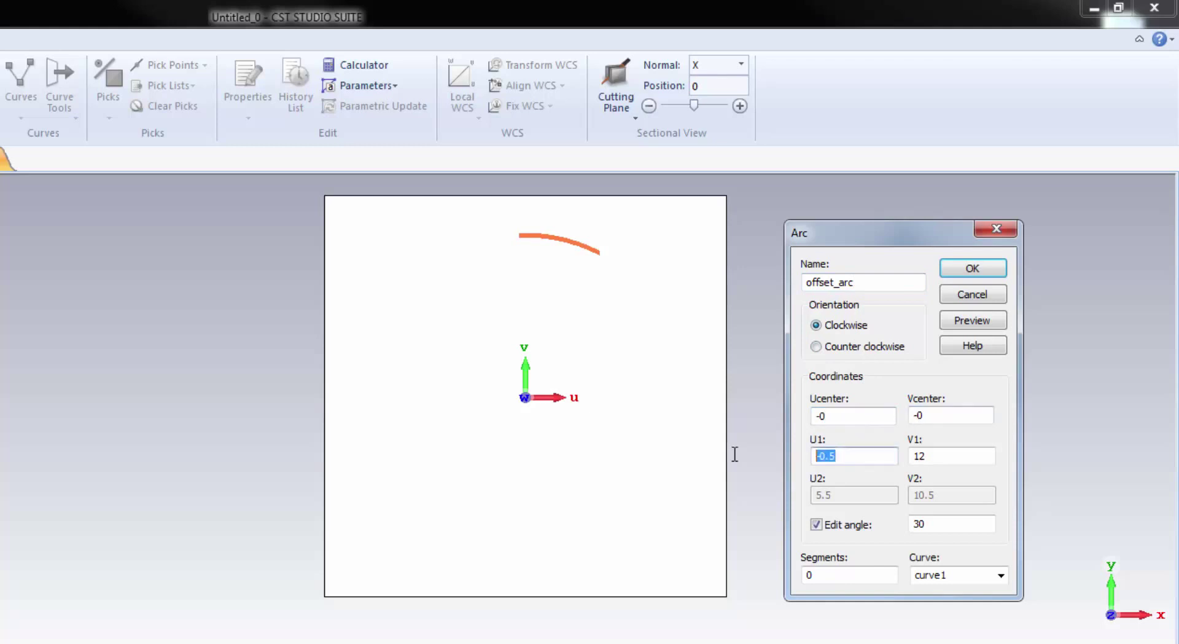
pyautogui.write('0')
pyautogui.click(946, 456)
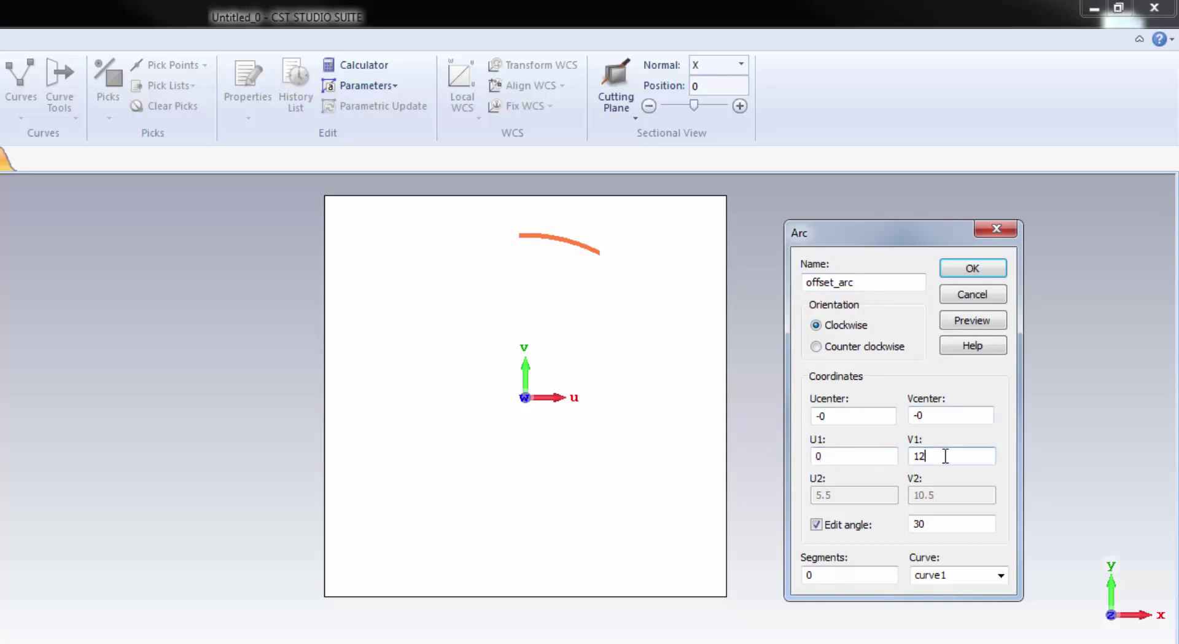
pyautogui.moveTo(943, 456); pyautogui.dragTo(906, 456)
pyautogui.write('rad')
pyautogui.moveTo(948, 523); pyautogui.dragTo(914, 521)
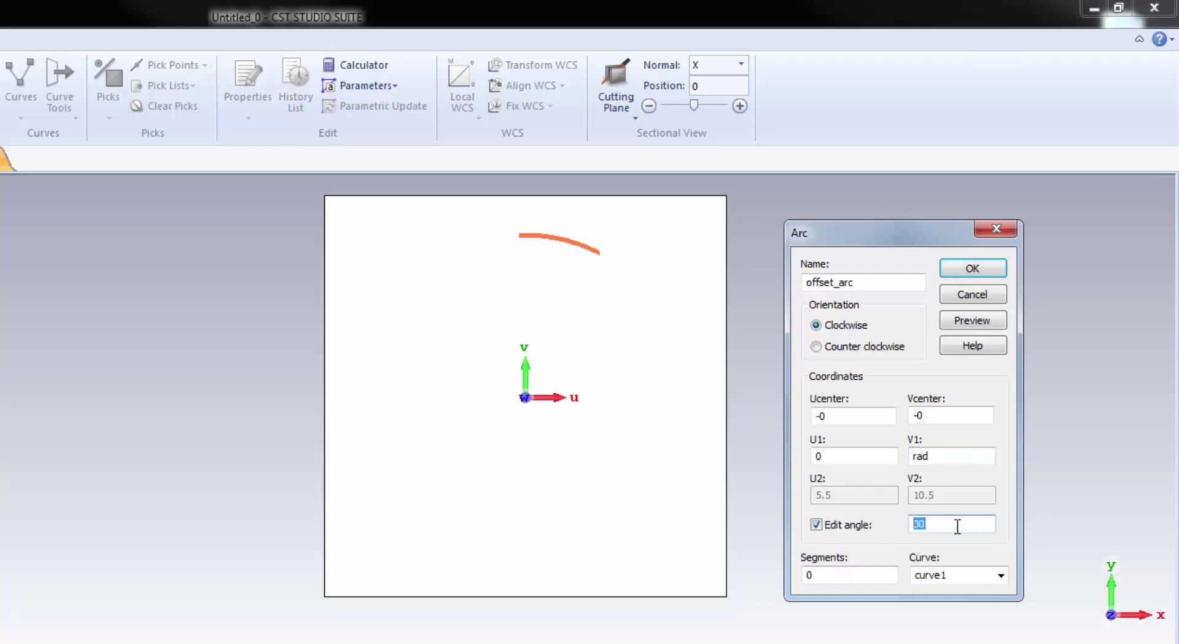
pyautogui.write('alpha')
# Confirm the arc, defining rad as 10 and accepting the alpha parameter
pyautogui.click(955, 275)
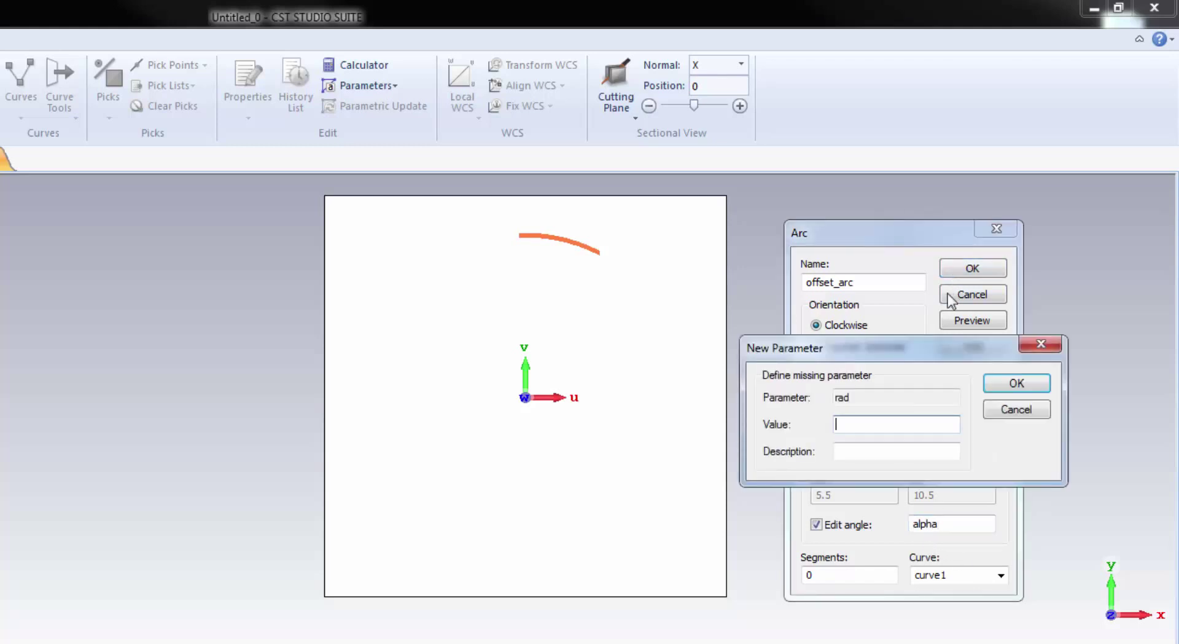
pyautogui.write('10')
pyautogui.click(995, 384)
pyautogui.click(1001, 389)
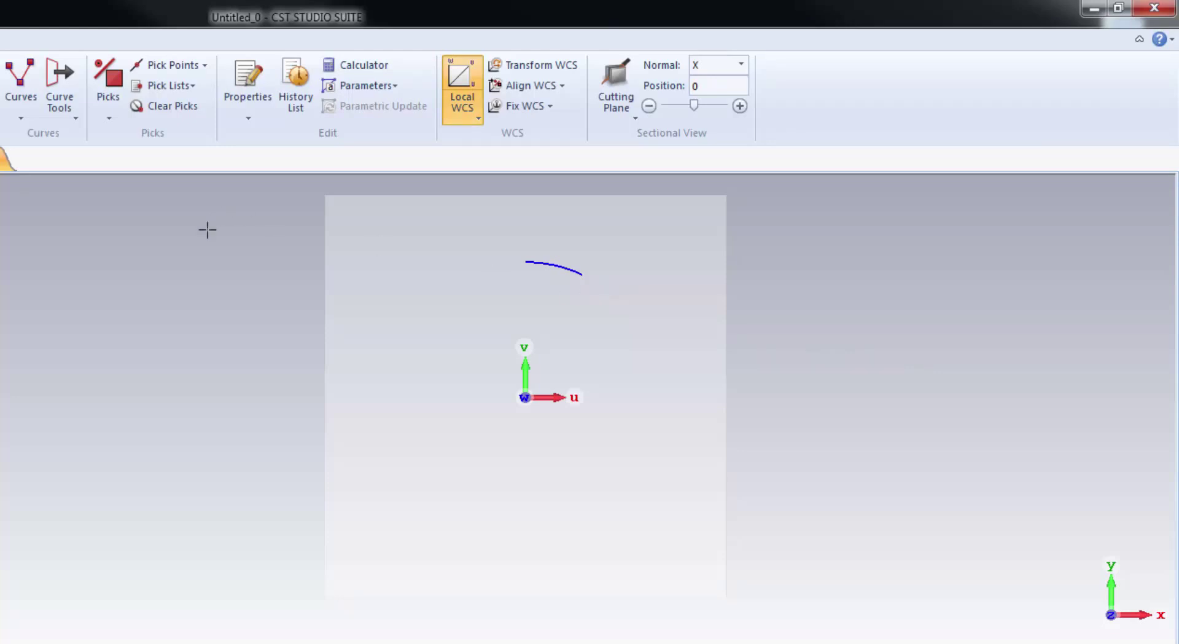
# Pick the offset arc's end point as P1 and add a new parameter named p1x
pyautogui.click(106, 120)
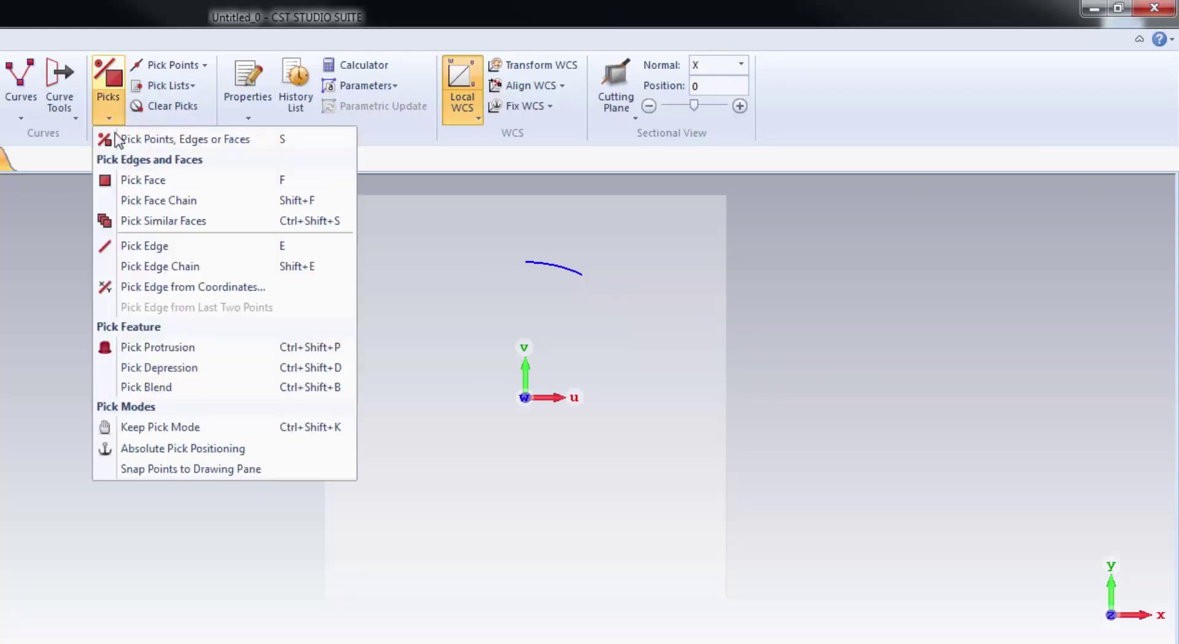
pyautogui.click(120, 139)
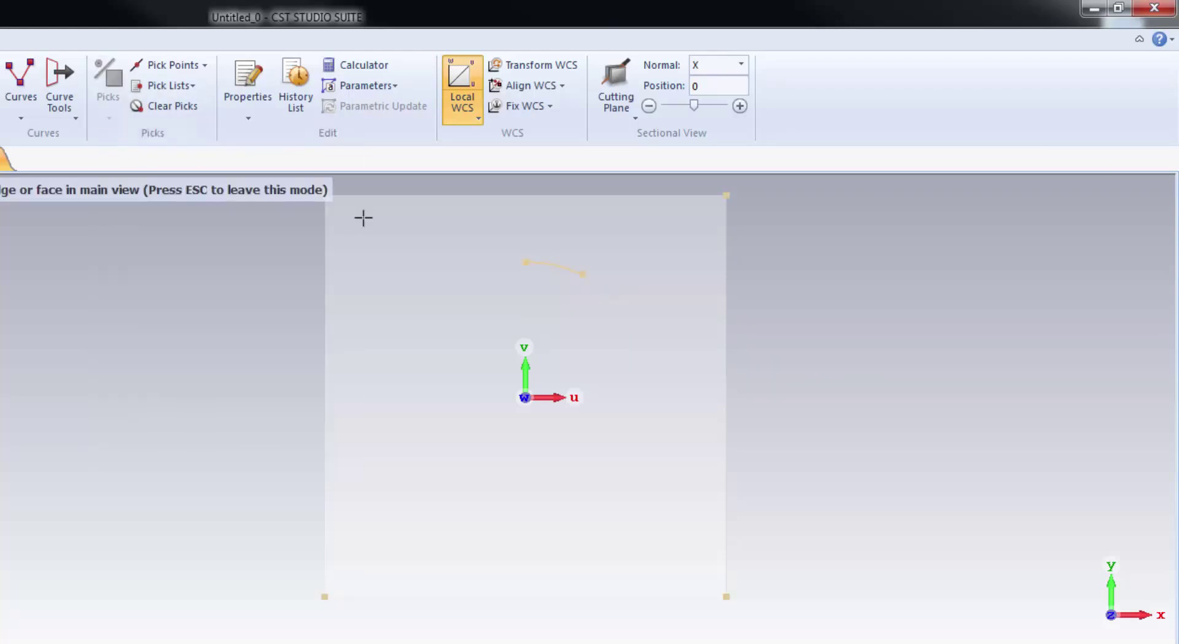
pyautogui.click(583, 274)
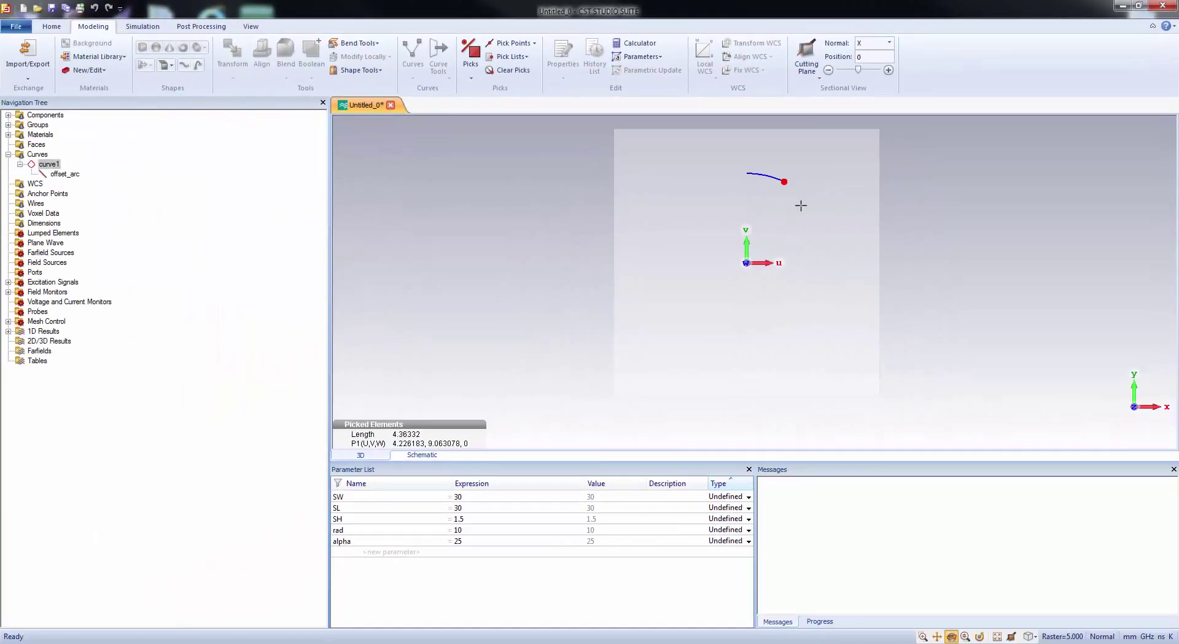
pyautogui.press('w')
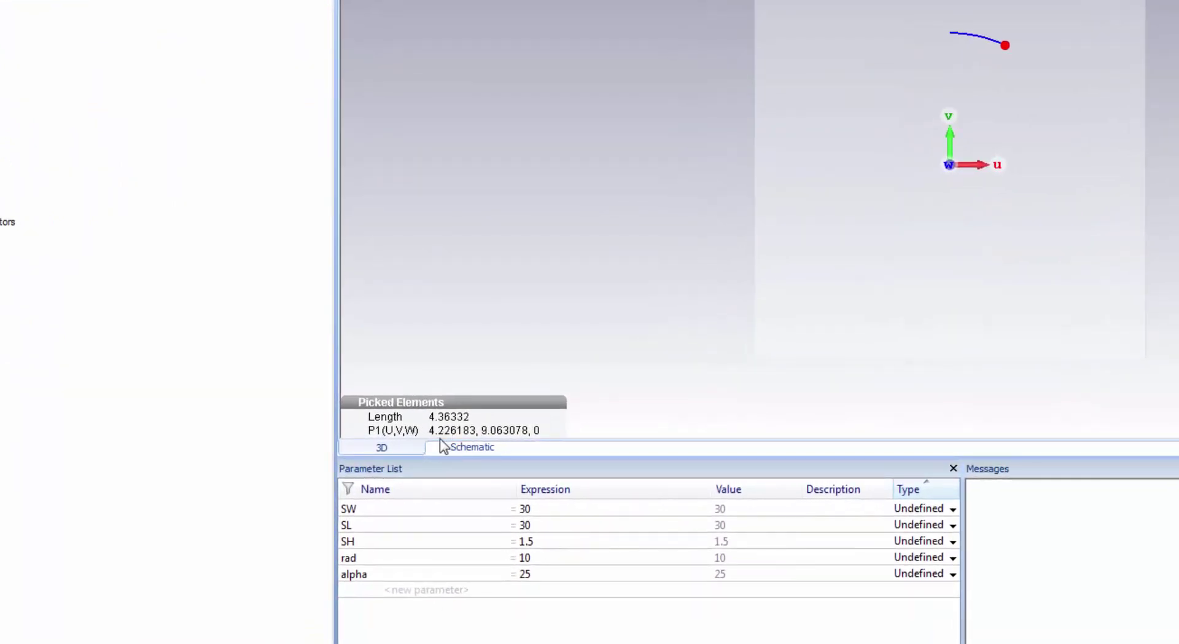
pyautogui.click(442, 595)
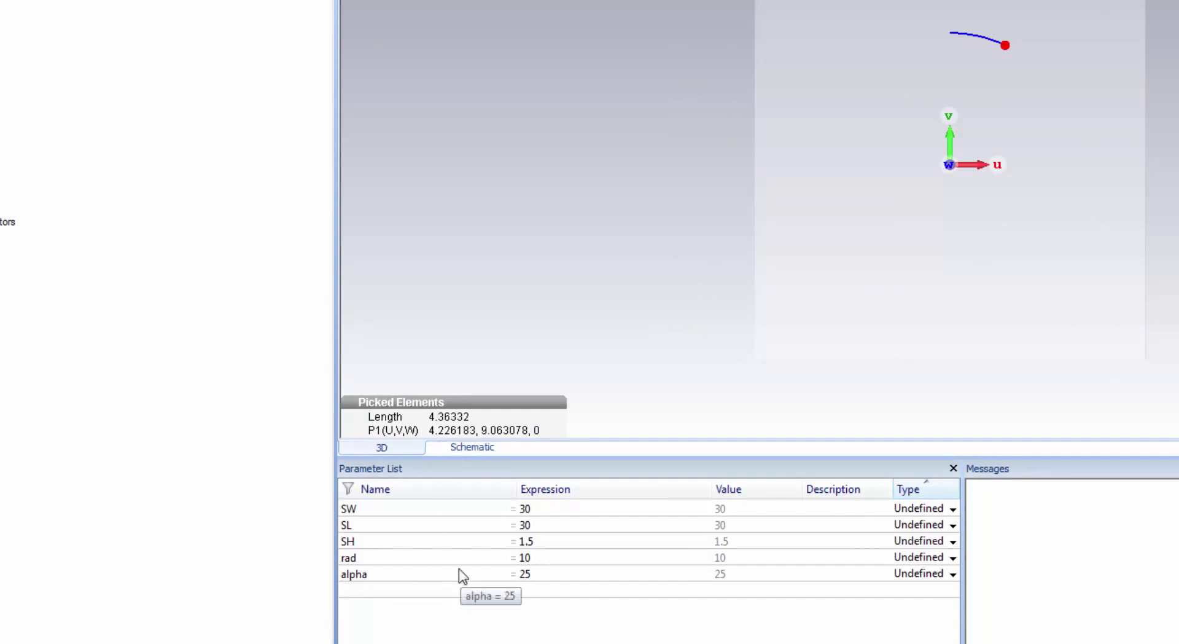
pyautogui.write('p1x')
# Give p1x the value 4.226183 and create p1y with value 9.063078
pyautogui.click(548, 589)
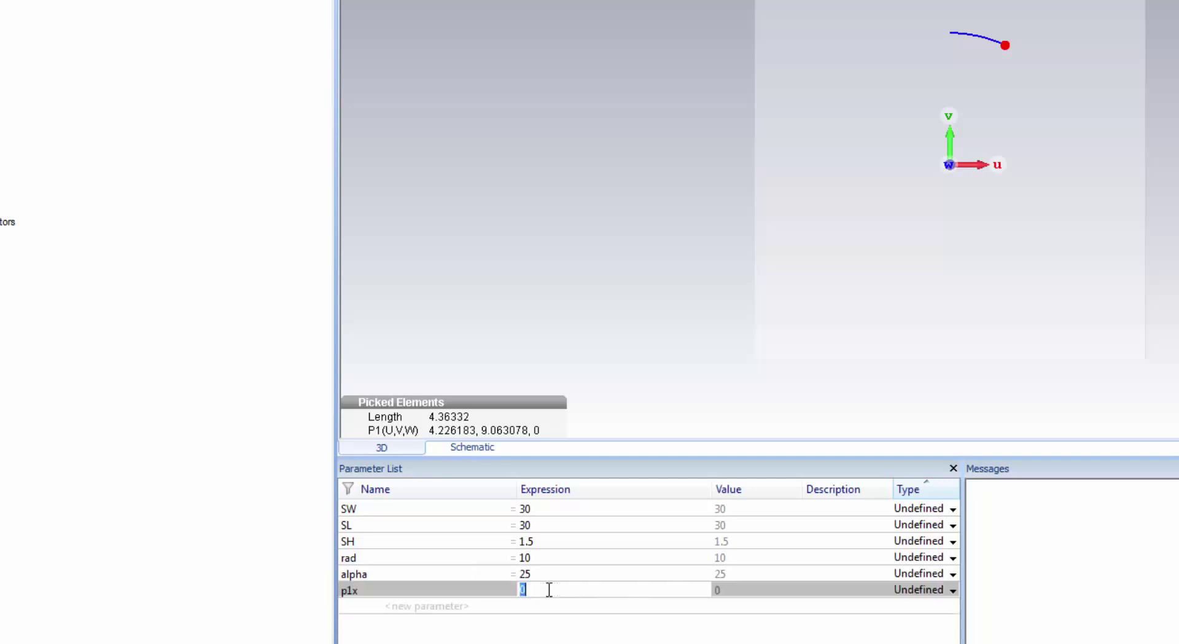
pyautogui.write('4.226183')
pyautogui.press('Return')
pyautogui.click(485, 606)
pyautogui.write('p1y')
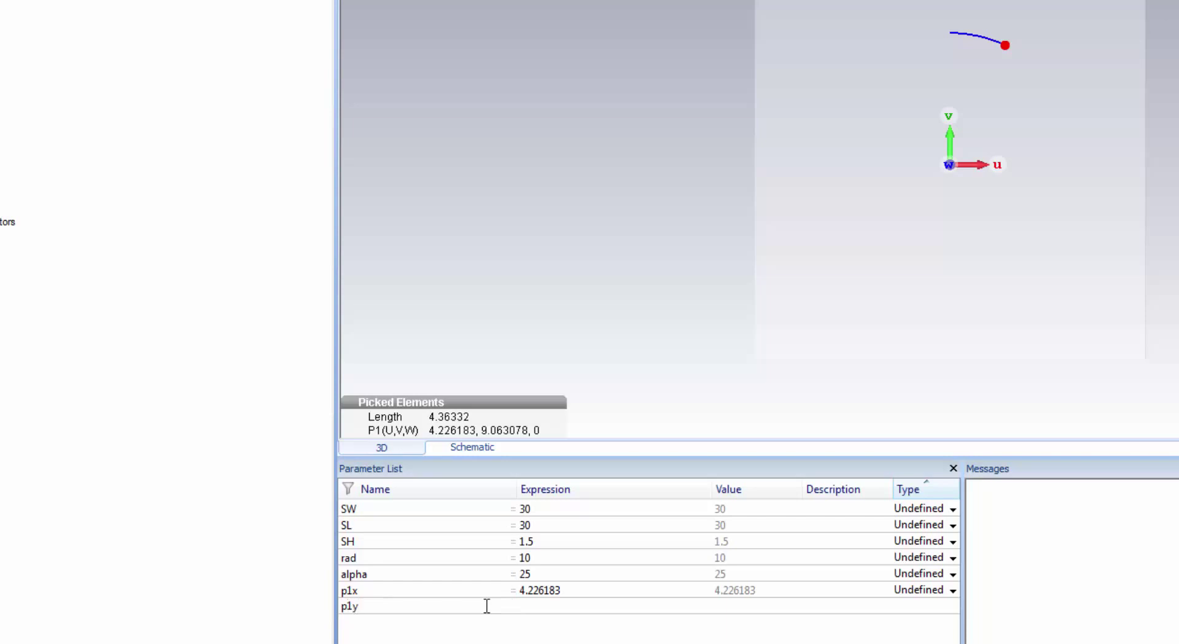
pyautogui.click(525, 608)
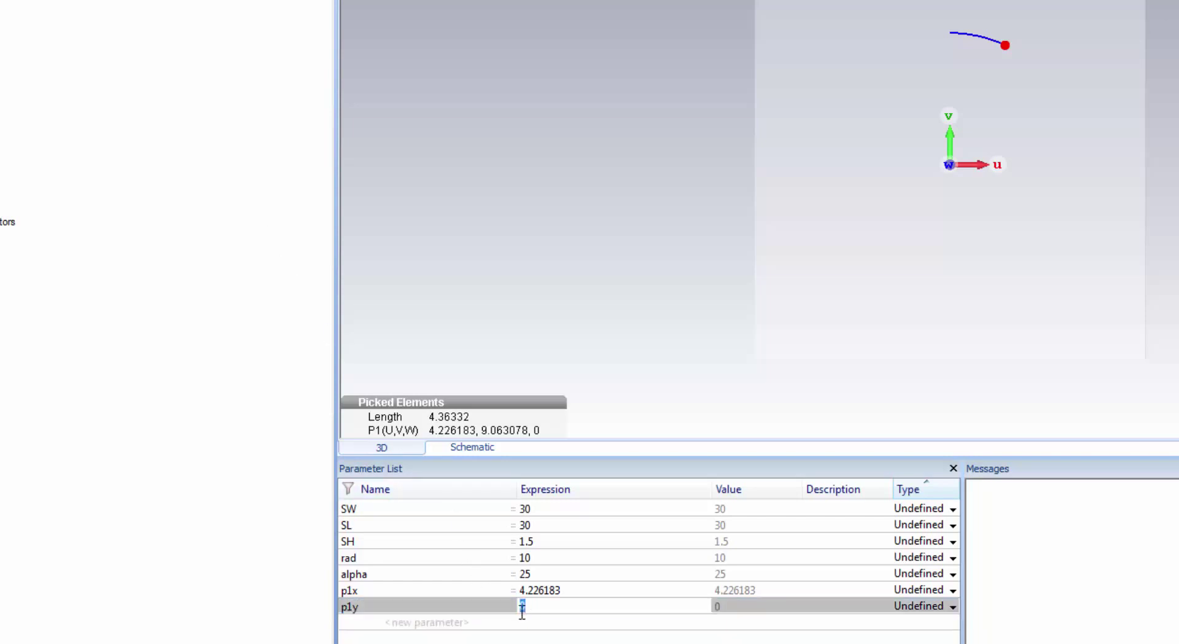
pyautogui.write('9.06')
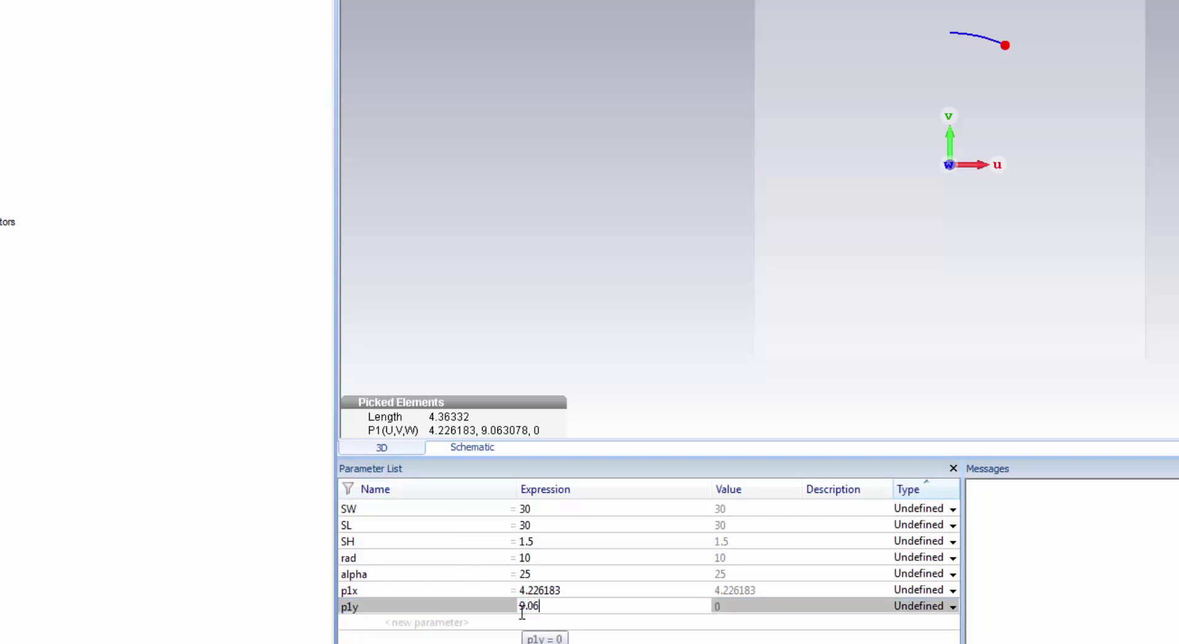
pyautogui.write('3078')
pyautogui.click(739, 604)
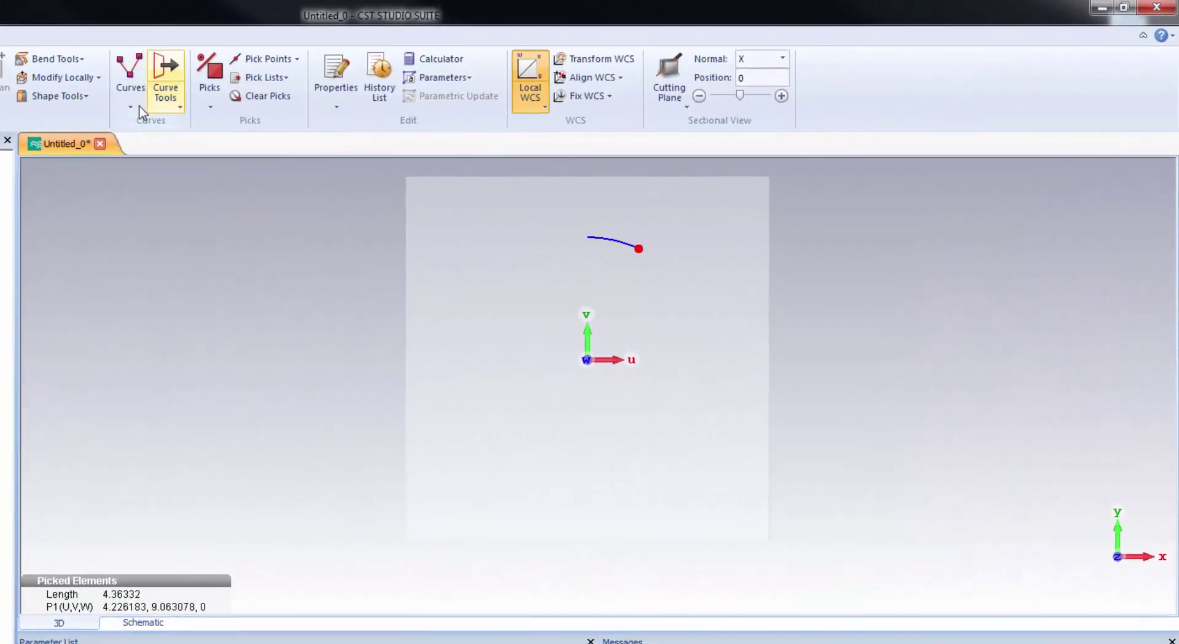
# Start a new arc centred at the origin, beginning at picked point P1
pyautogui.click(413, 78)
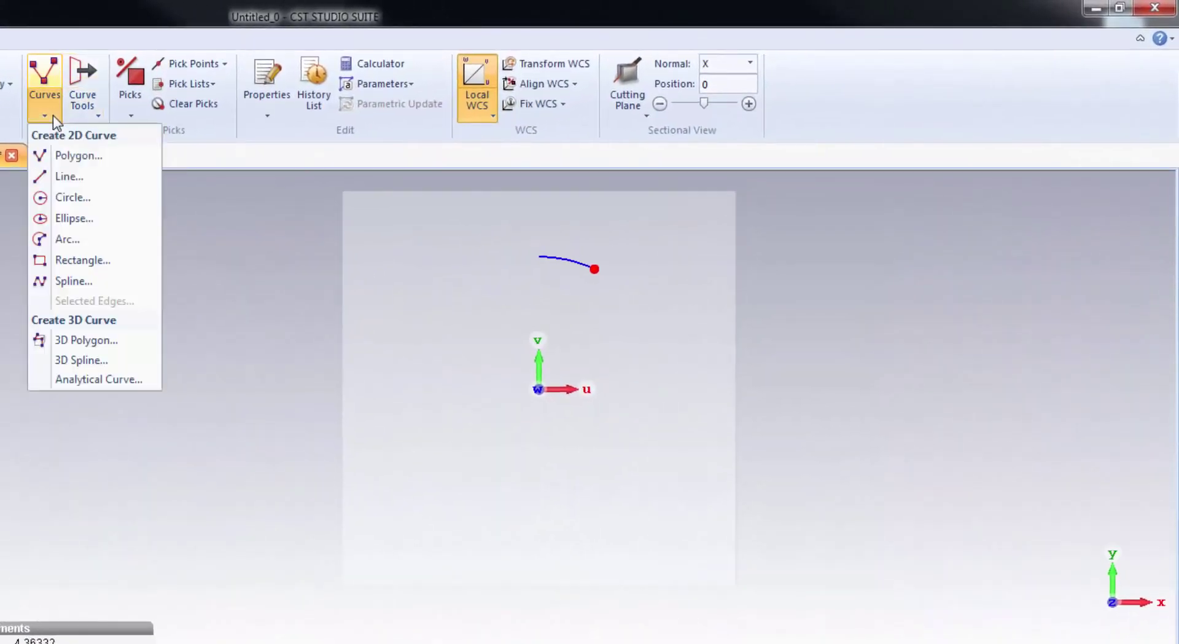
pyautogui.click(65, 240)
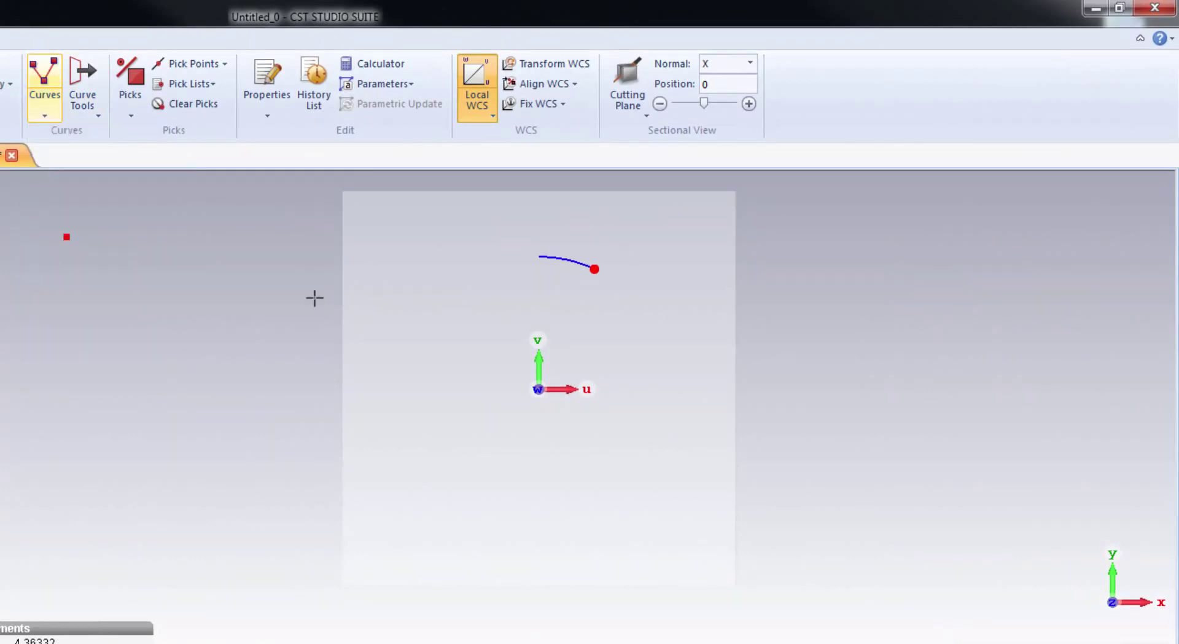
pyautogui.click(537, 385)
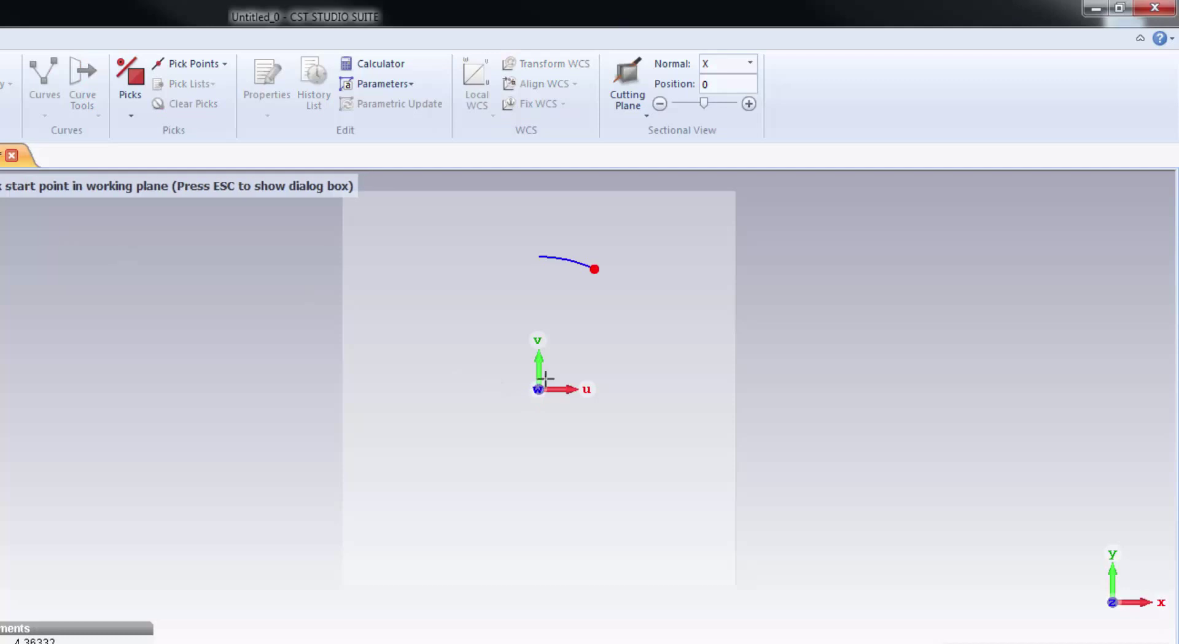
pyautogui.click(597, 267)
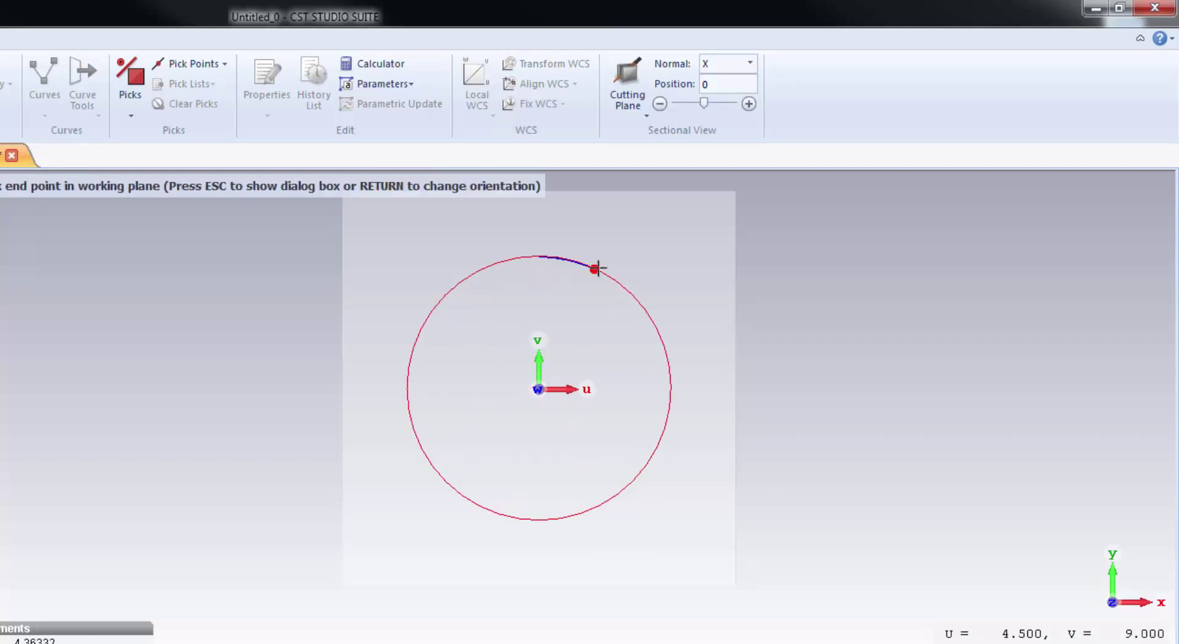
# Place the arc's end point and set its start coordinates to (p1x, p1y)
pyautogui.click(659, 348)
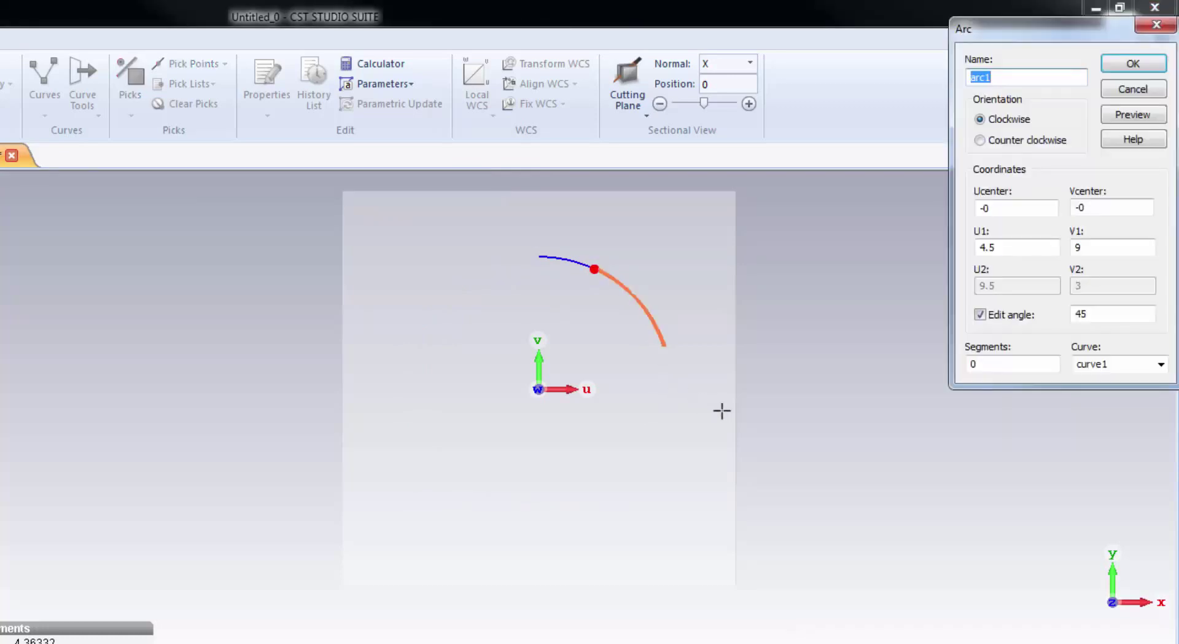
pyautogui.moveTo(1002, 30); pyautogui.dragTo(788, 224)
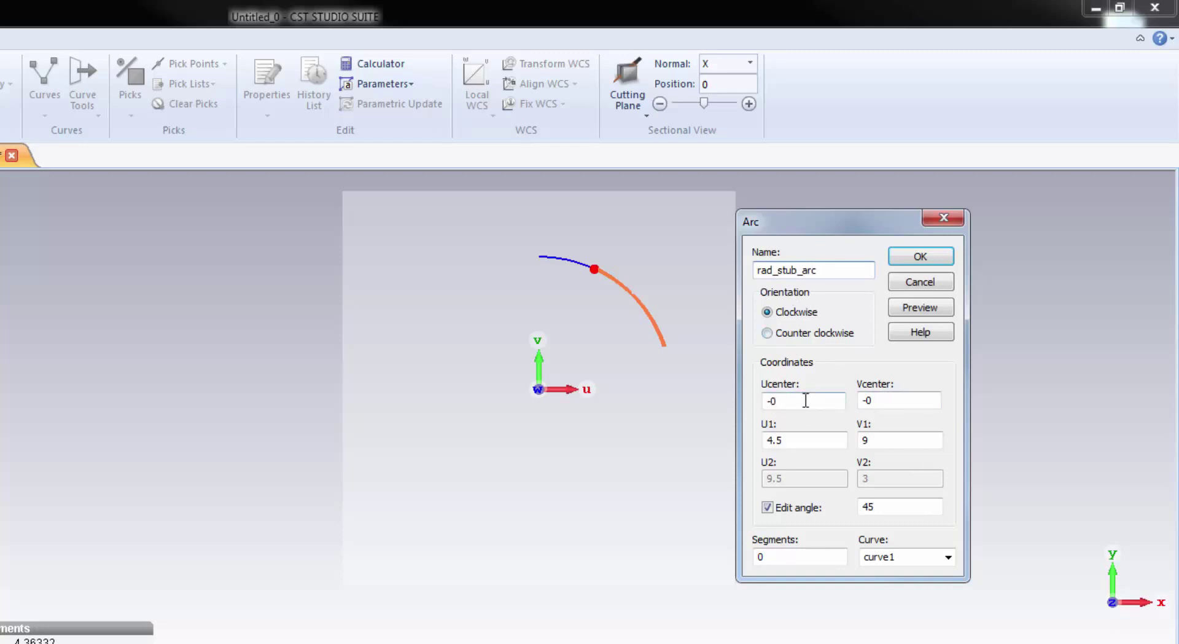
pyautogui.click(796, 440)
pyautogui.moveTo(790, 440); pyautogui.dragTo(722, 445)
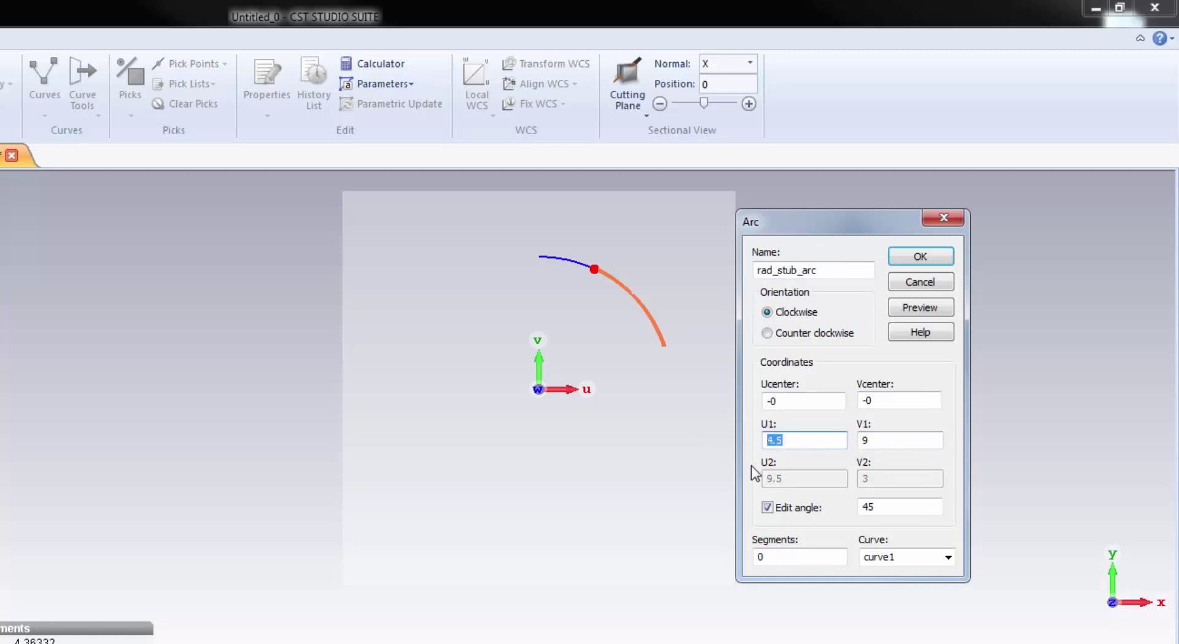
pyautogui.write('p1x')
pyautogui.press('Tab')
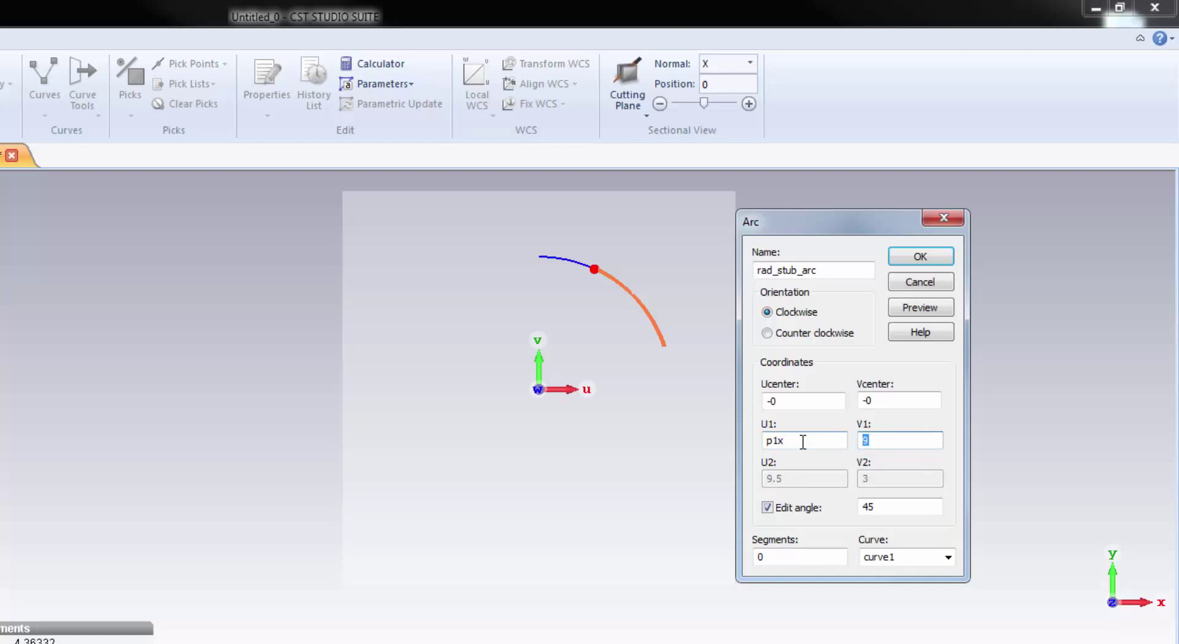
pyautogui.write('p1y')
# Set the arc angle to theta and create rad_stub_arc, defining theta as 50
pyautogui.moveTo(882, 507); pyautogui.dragTo(855, 511)
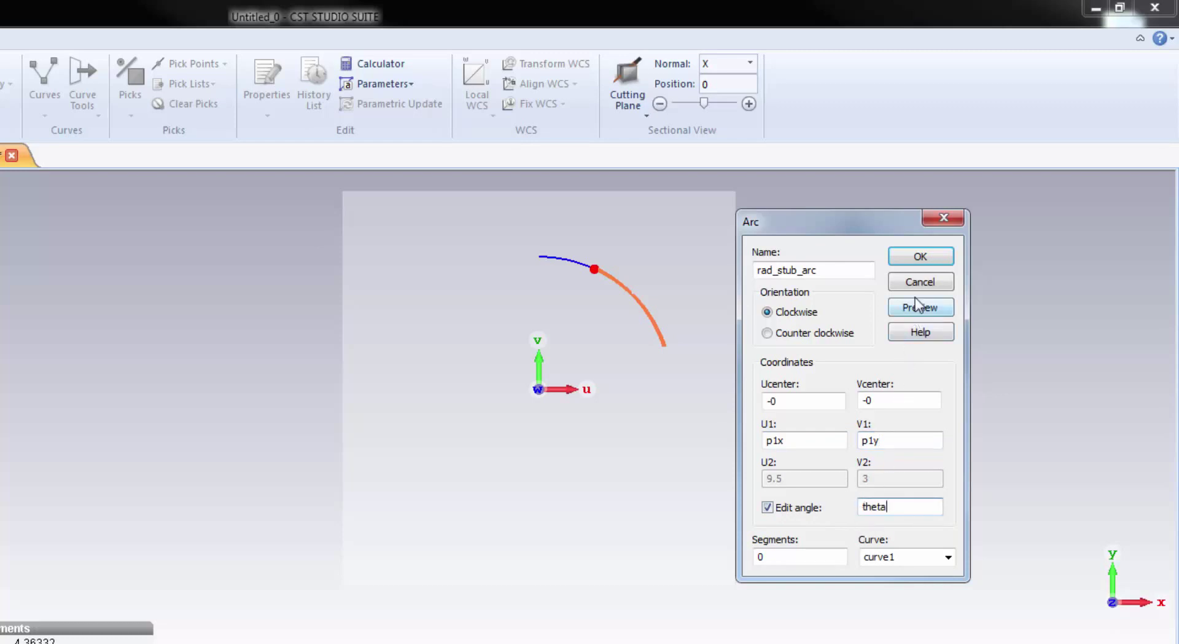
pyautogui.click(919, 258)
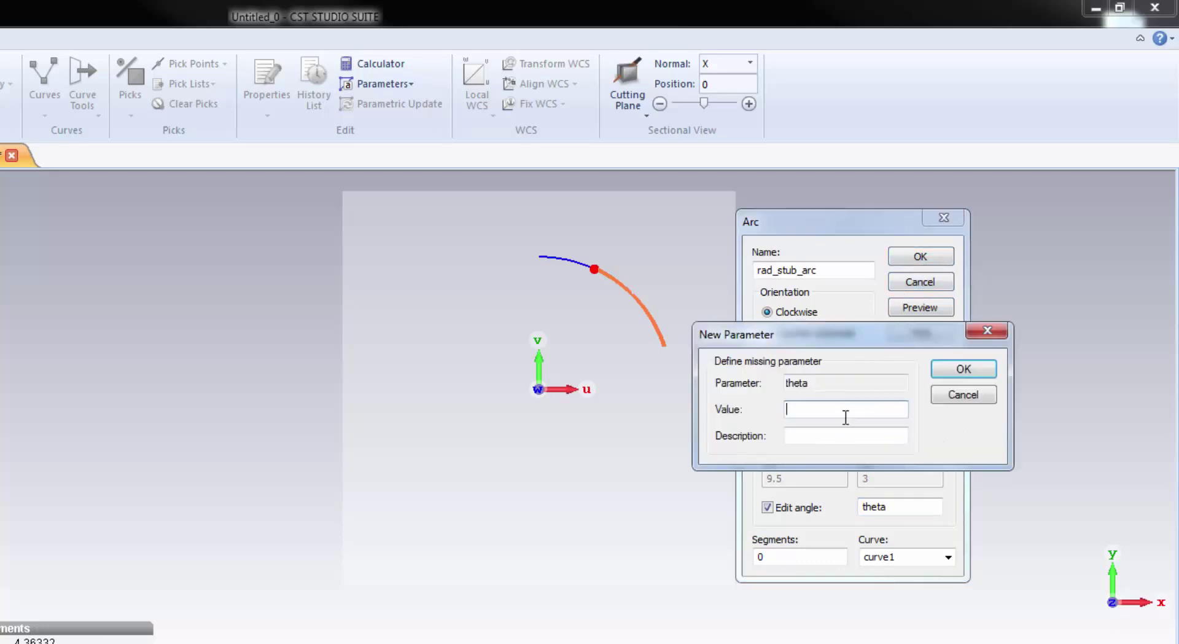
pyautogui.write('50')
pyautogui.click(964, 368)
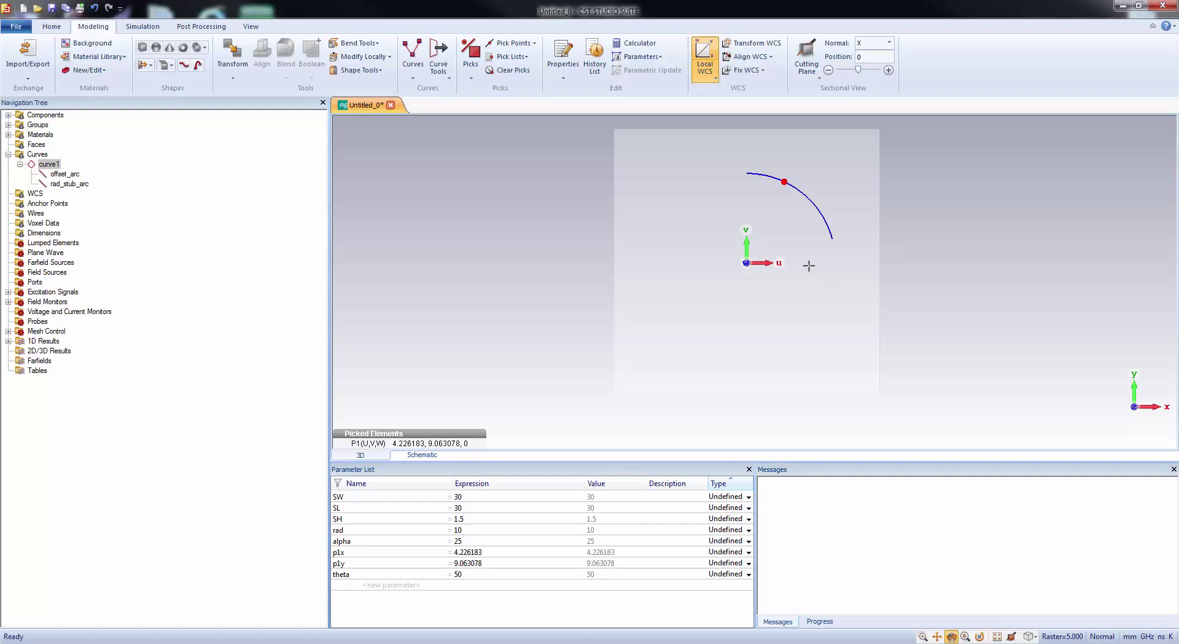
# Pick rad_stub_arc's end point as P2 at (9.659259, 2.588190, 0)
pyautogui.click(471, 58)
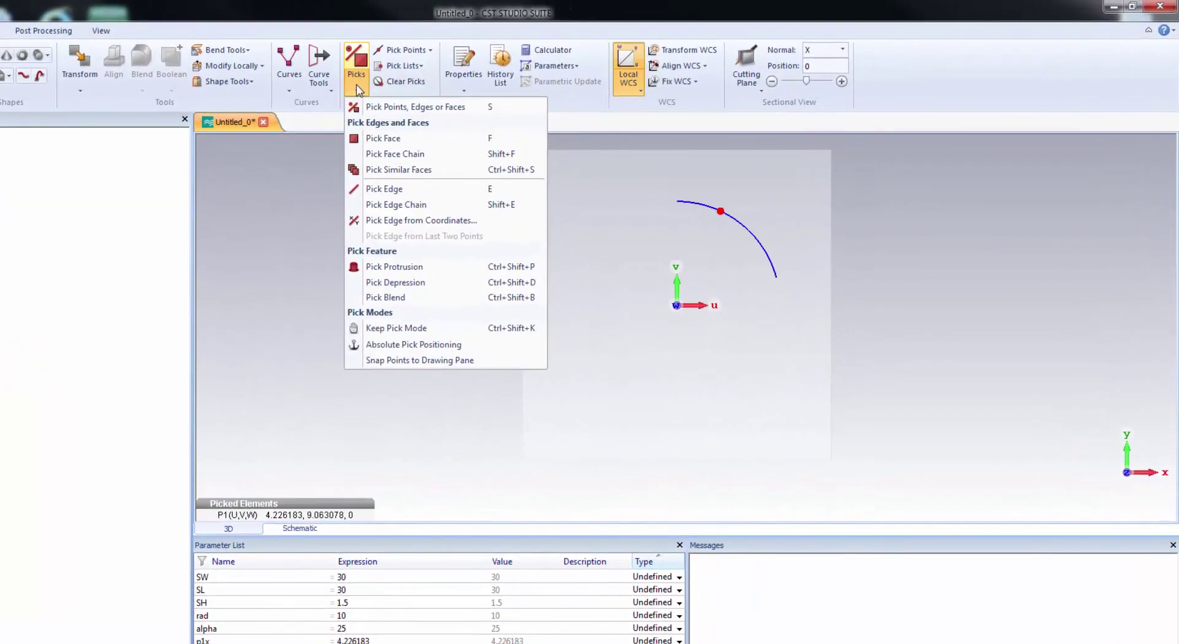
pyautogui.click(534, 92)
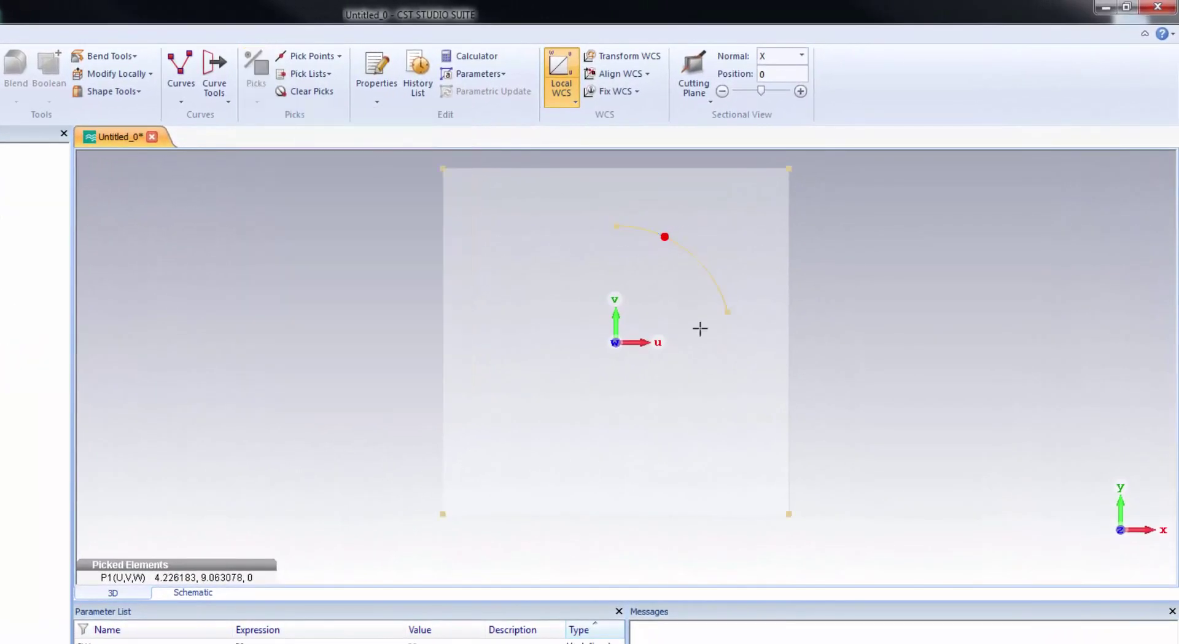
pyautogui.doubleClick(729, 311)
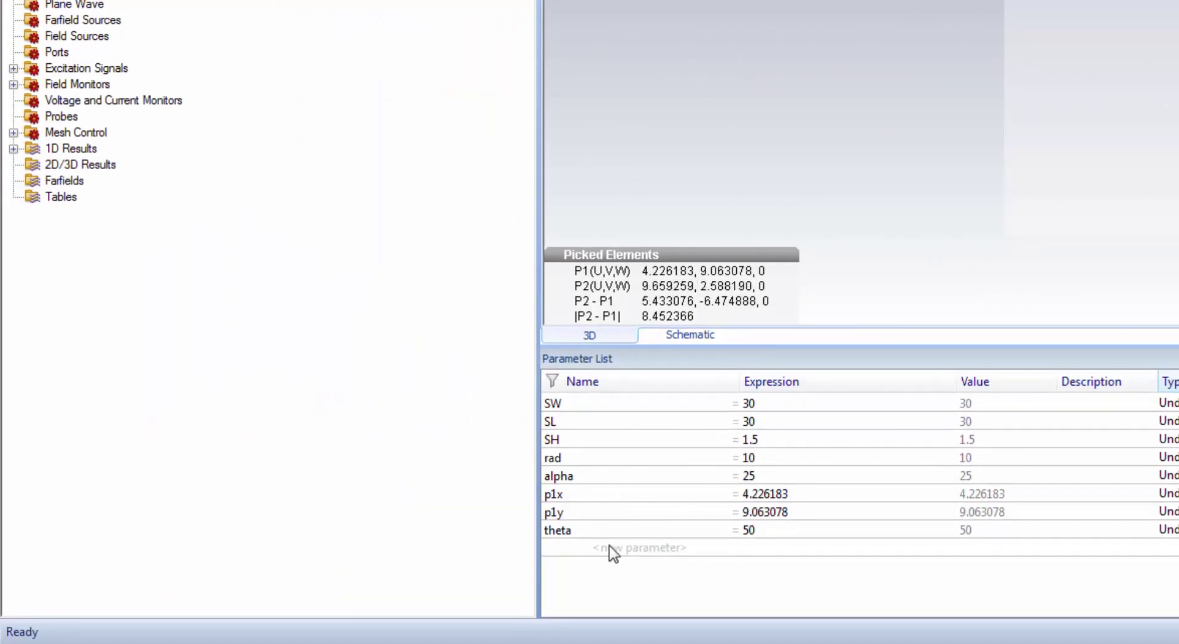
# Create parameter p2x with value 9.659259, then p2y with value 2.588190
pyautogui.click(609, 550)
pyautogui.write('p2x')
pyautogui.click(749, 553)
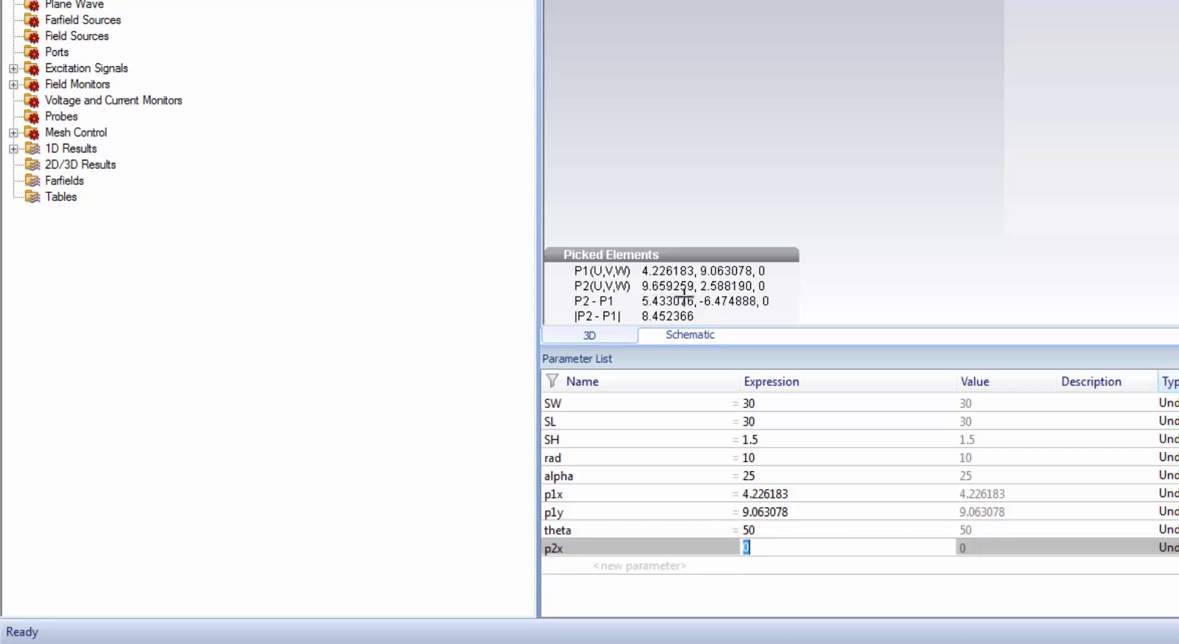
pyautogui.write('9.659259')
pyautogui.click(701, 570)
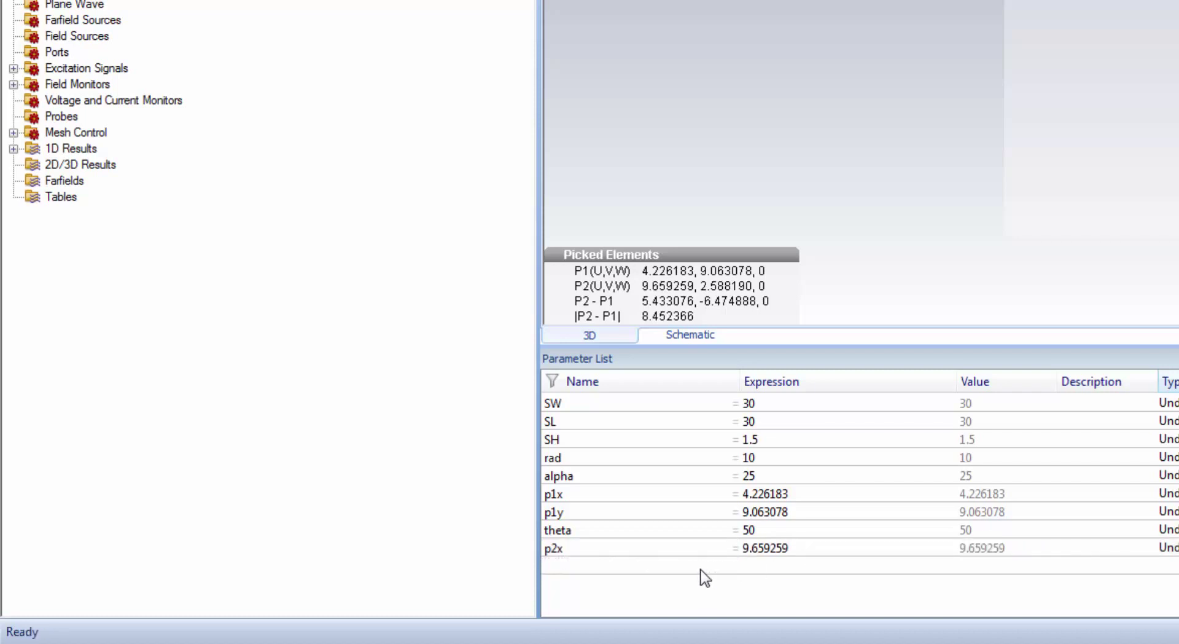
pyautogui.write('p2y')
pyautogui.click(763, 568)
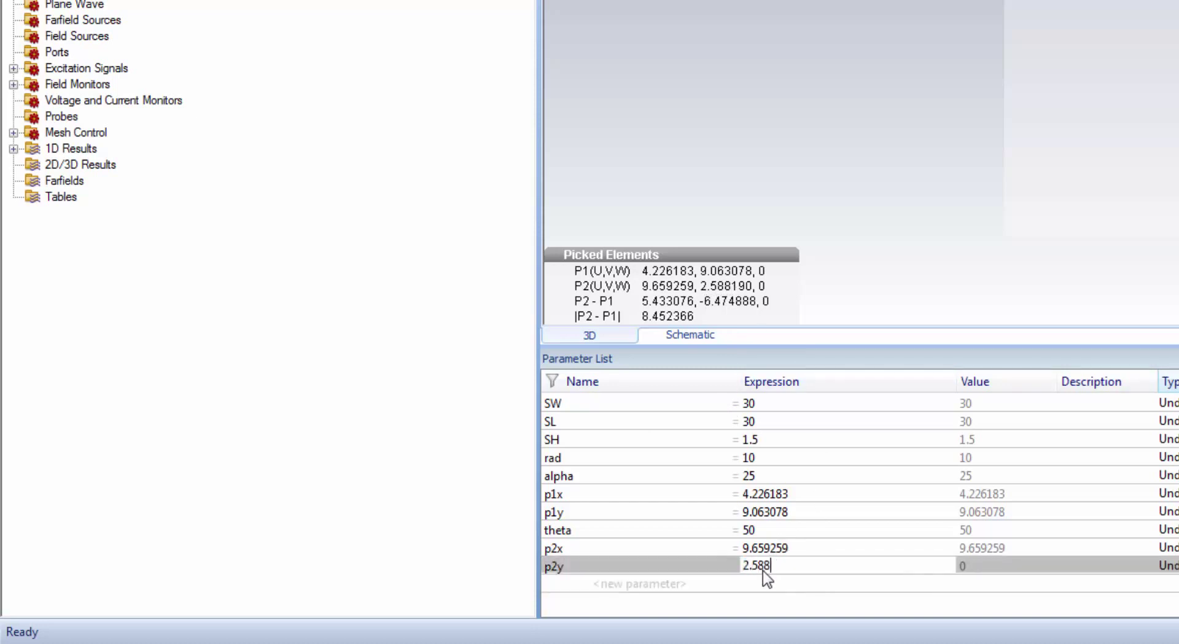
pyautogui.write('2.588190')
pyautogui.click(787, 581)
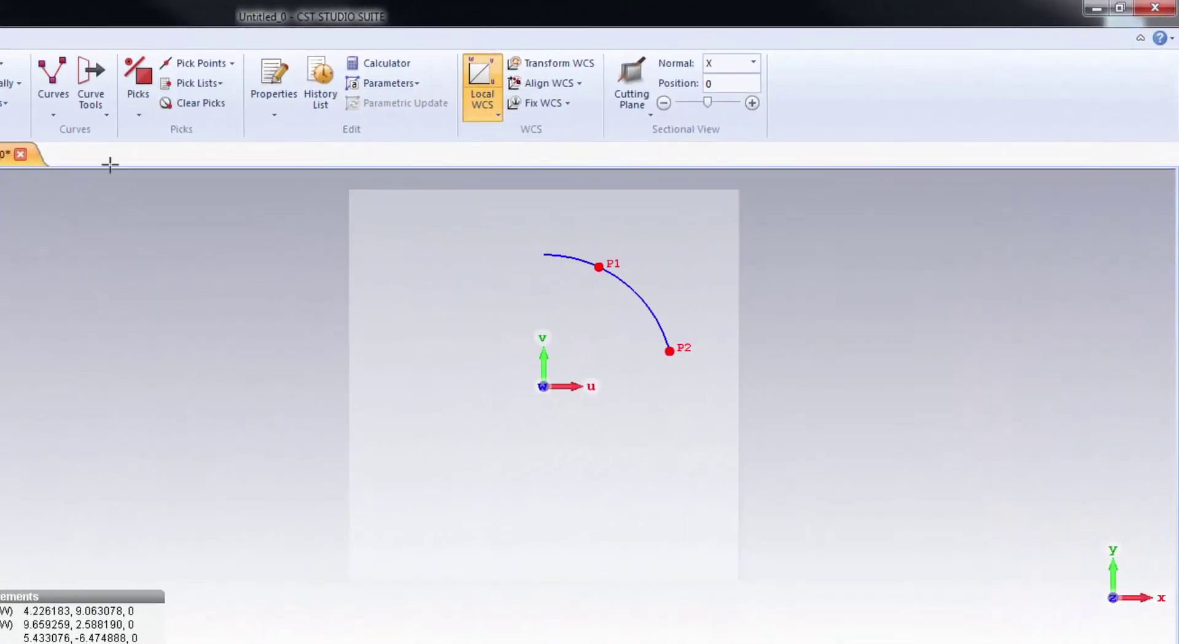
# Draw polygon1 from P1 through the origin, around the feed strip's corners, ending at P2
pyautogui.click(61, 105)
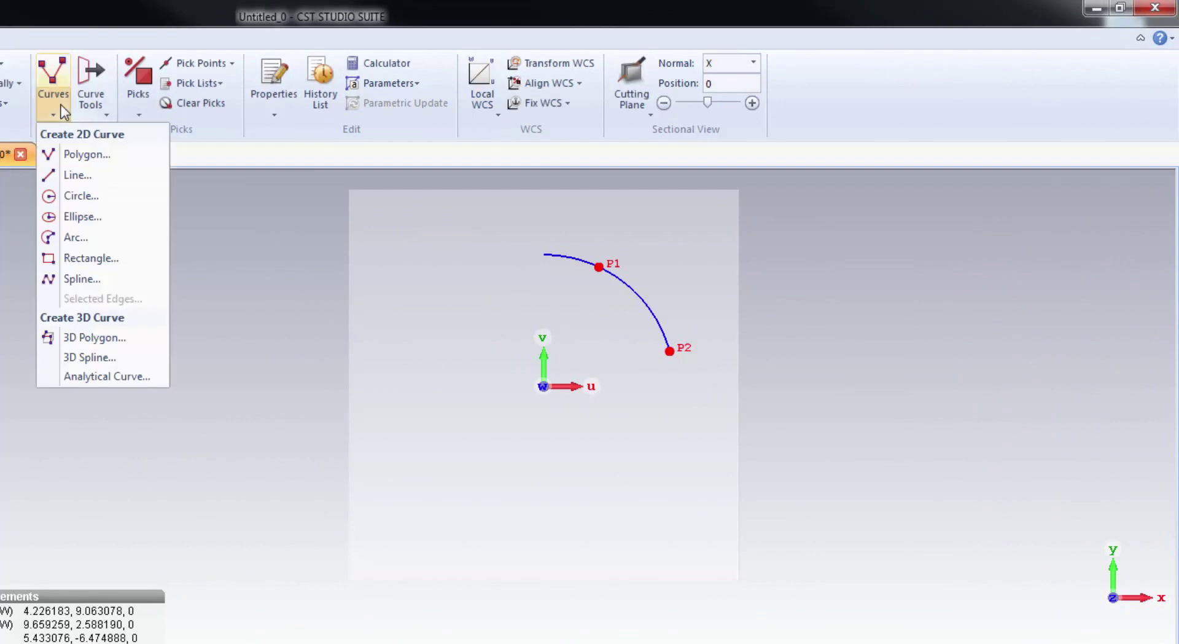
pyautogui.click(87, 152)
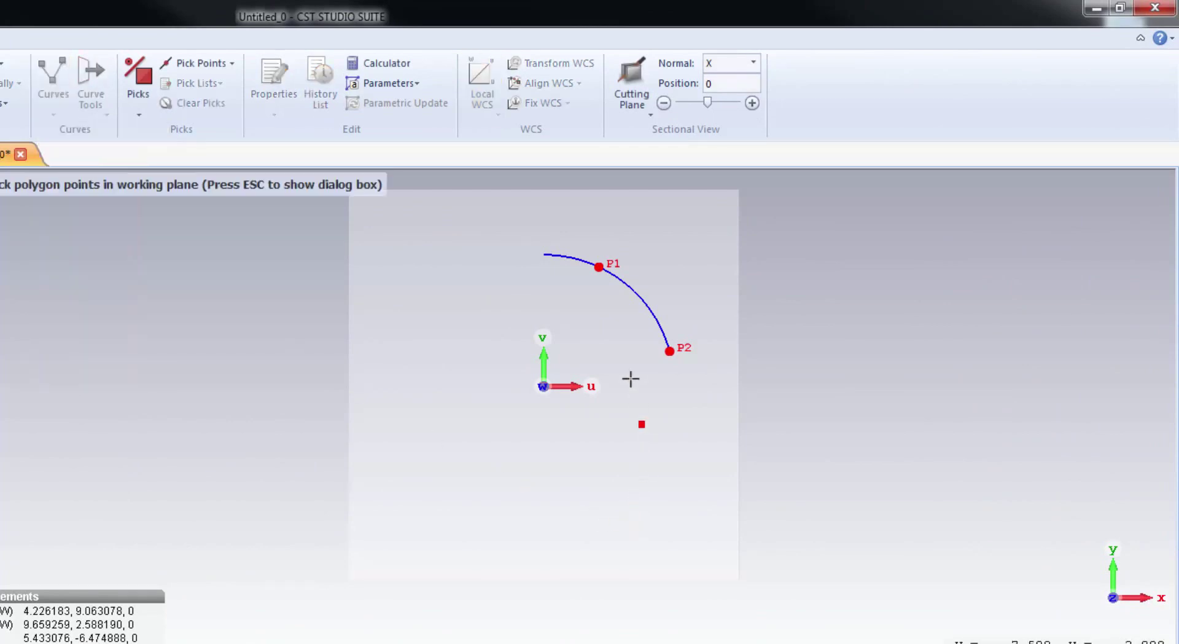
pyautogui.click(600, 266)
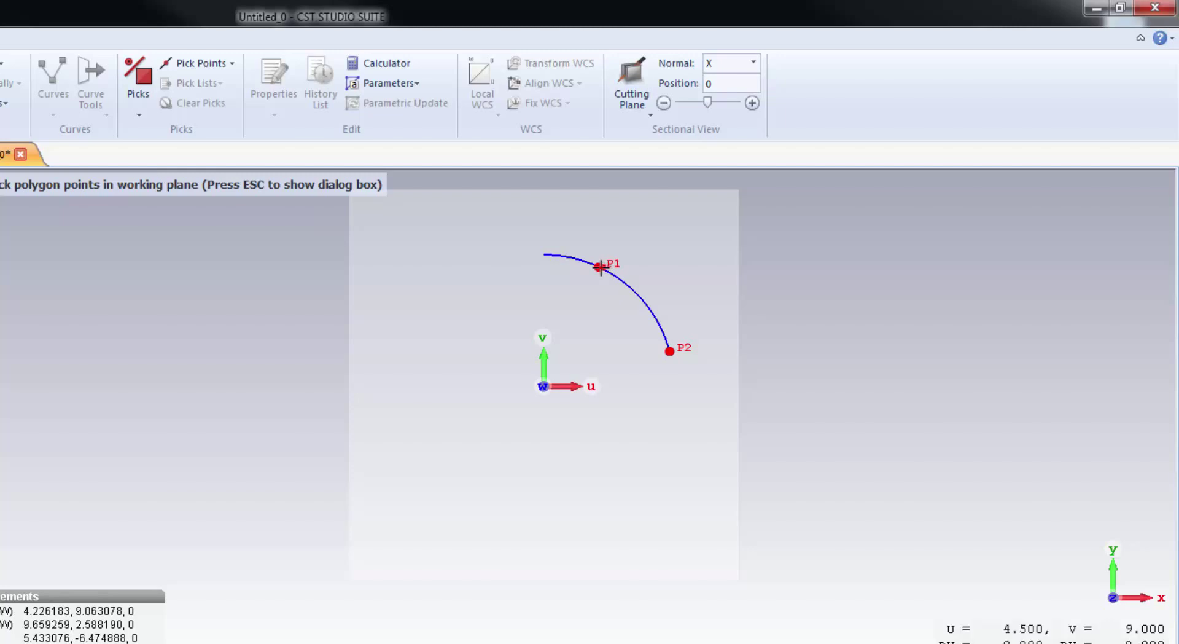
pyautogui.click(543, 385)
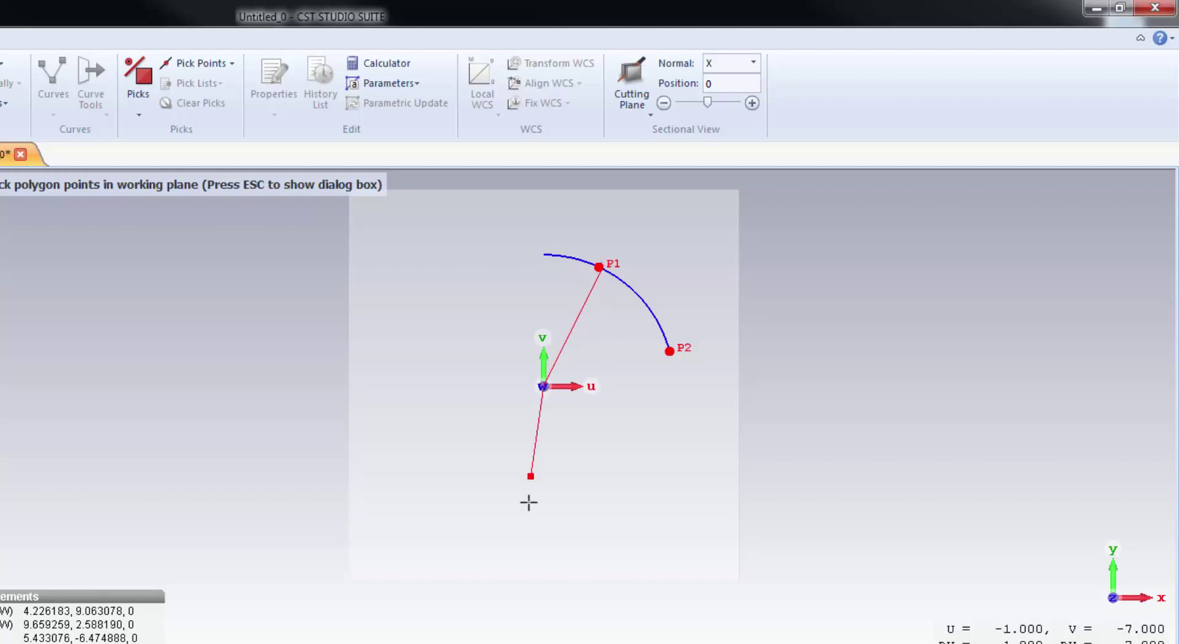
pyautogui.click(545, 561)
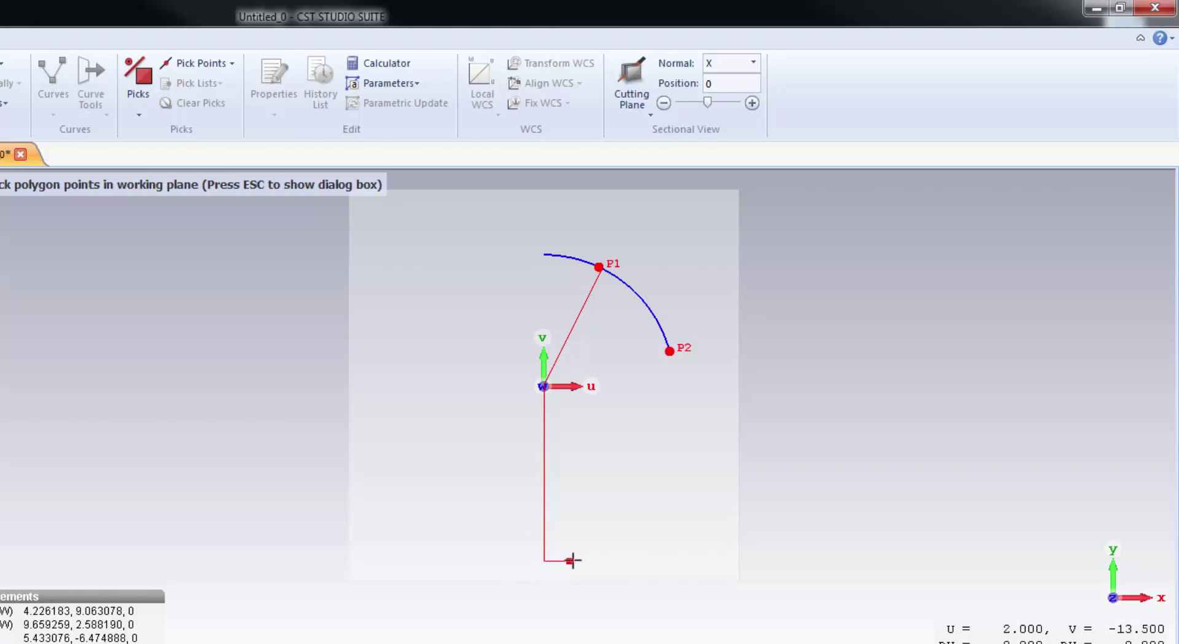
pyautogui.click(569, 561)
pyautogui.click(569, 385)
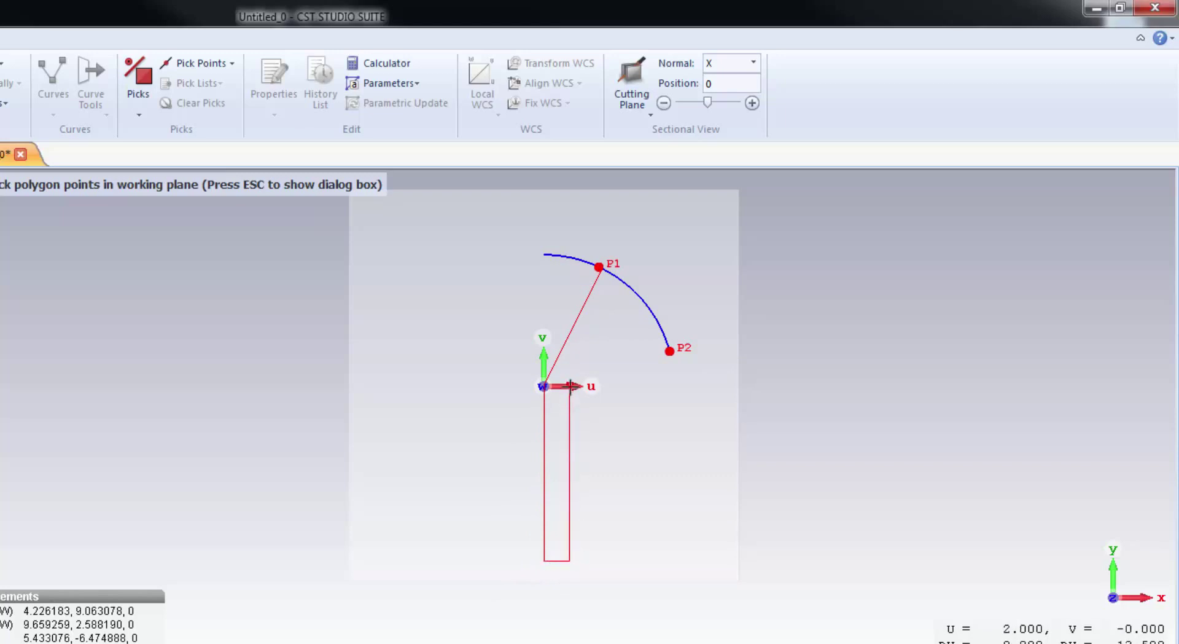
pyautogui.doubleClick(669, 352)
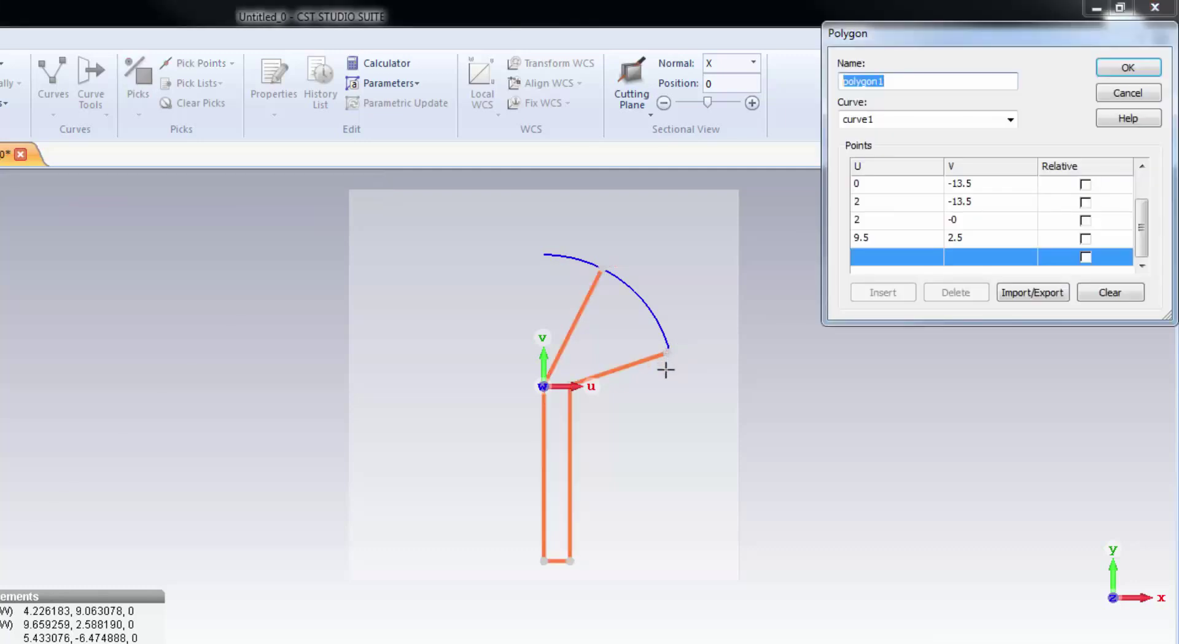
# Parameterise the polygon's first point as (p1x, p1y)
pyautogui.moveTo(883, 36); pyautogui.dragTo(780, 257)
pyautogui.moveTo(819, 546); pyautogui.dragTo(831, 639)
pyautogui.click(774, 400)
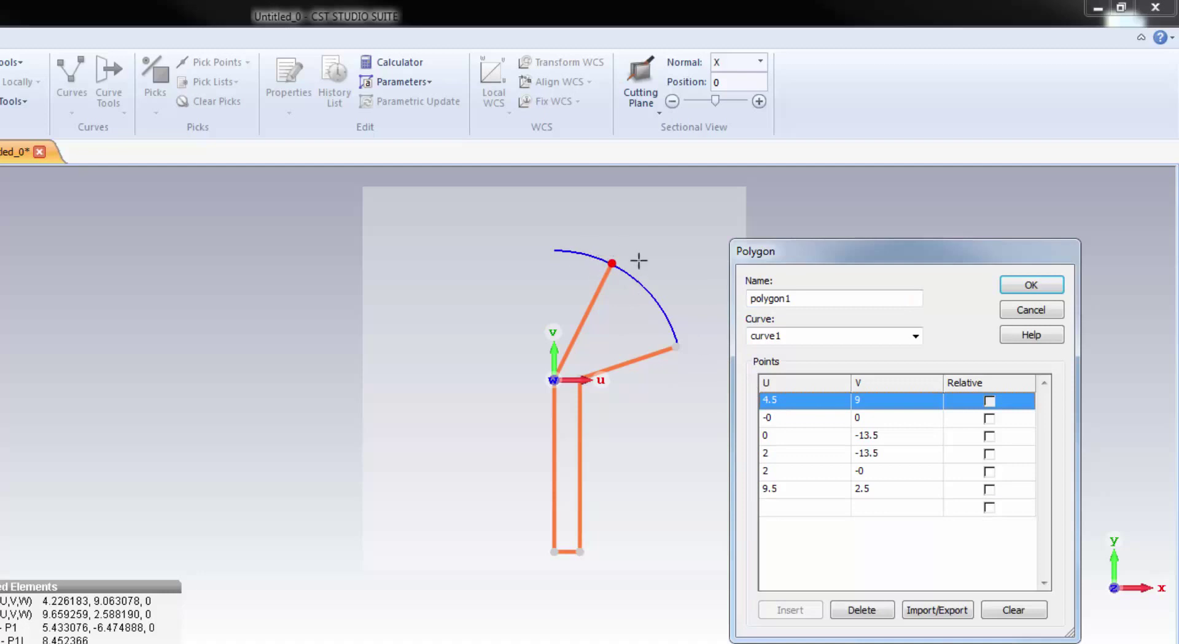
pyautogui.click(773, 401)
pyautogui.write('p1x')
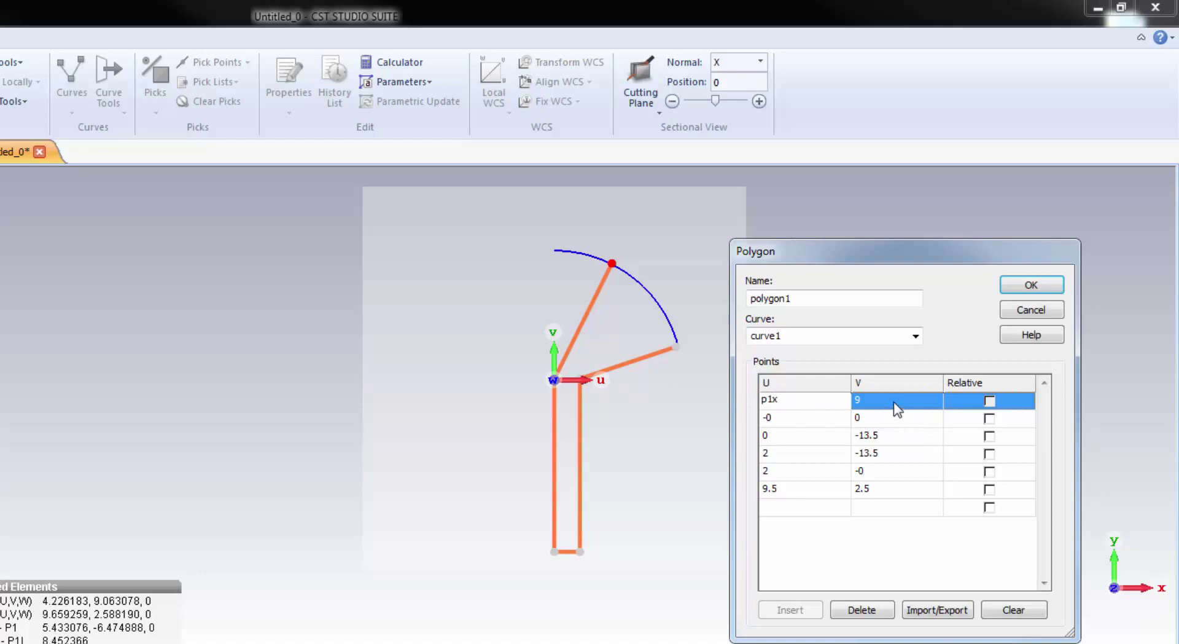
pyautogui.click(890, 399)
pyautogui.write('p1y')
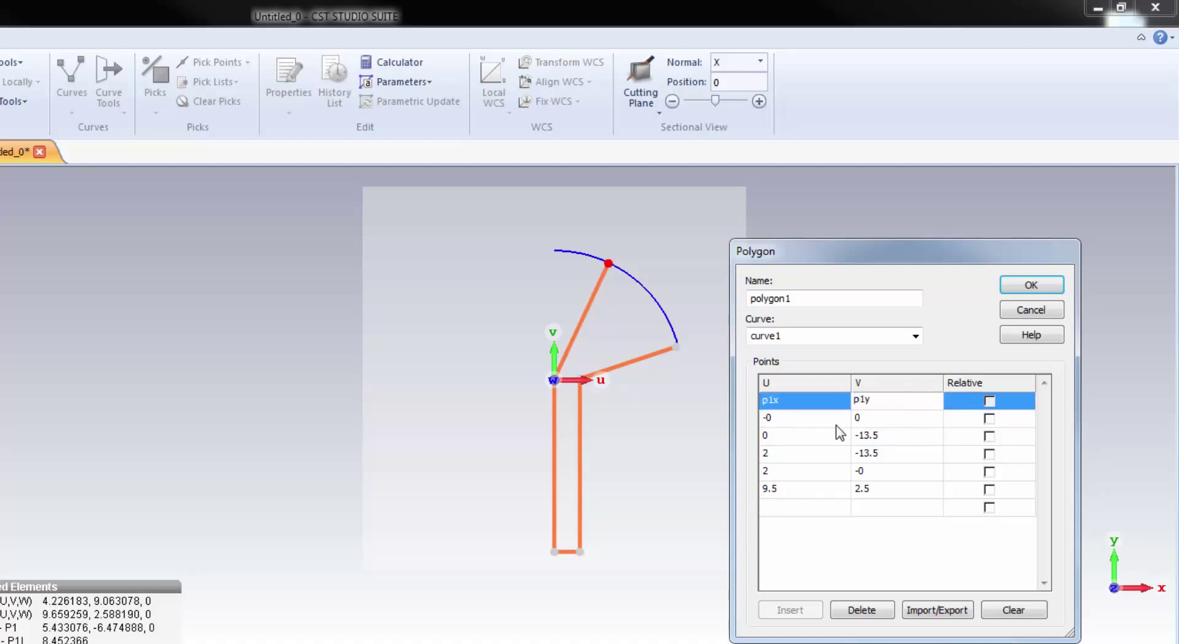
pyautogui.click(835, 424)
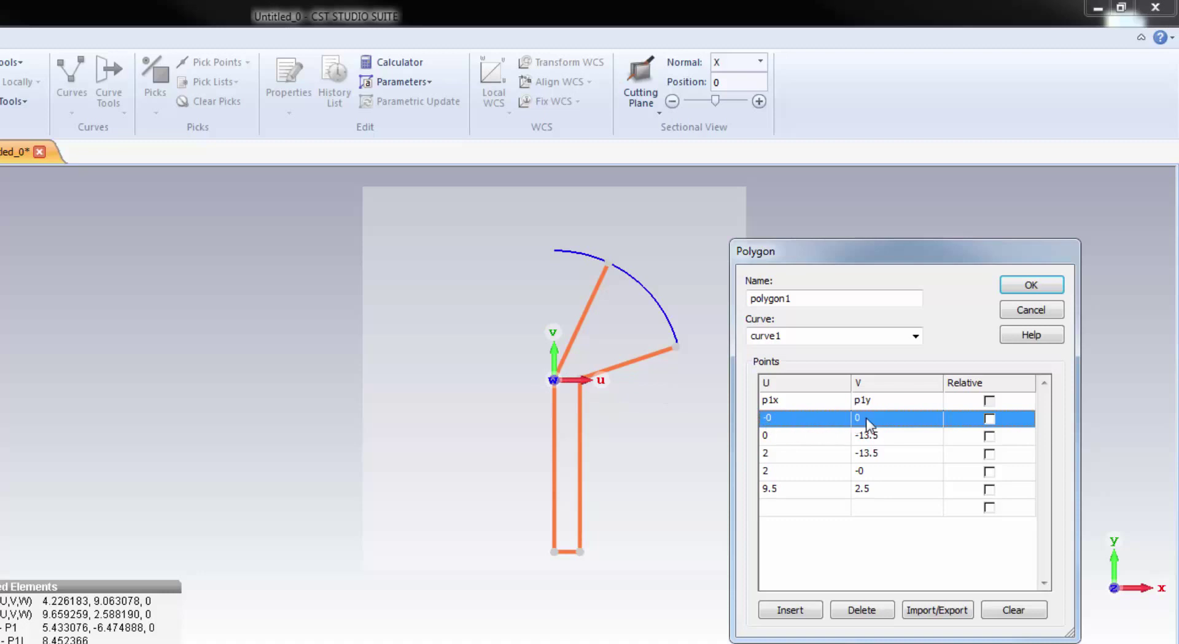
# Change the point at (0, -13.5) to (0, -L) and define L as 12
pyautogui.click(774, 437)
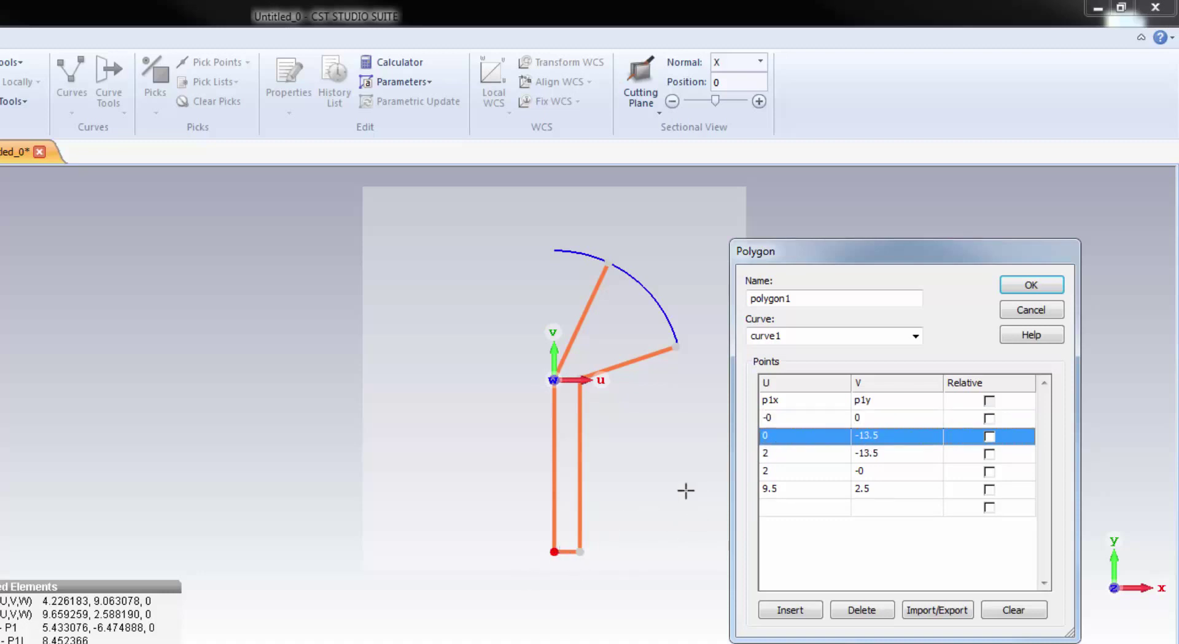
pyautogui.click(869, 436)
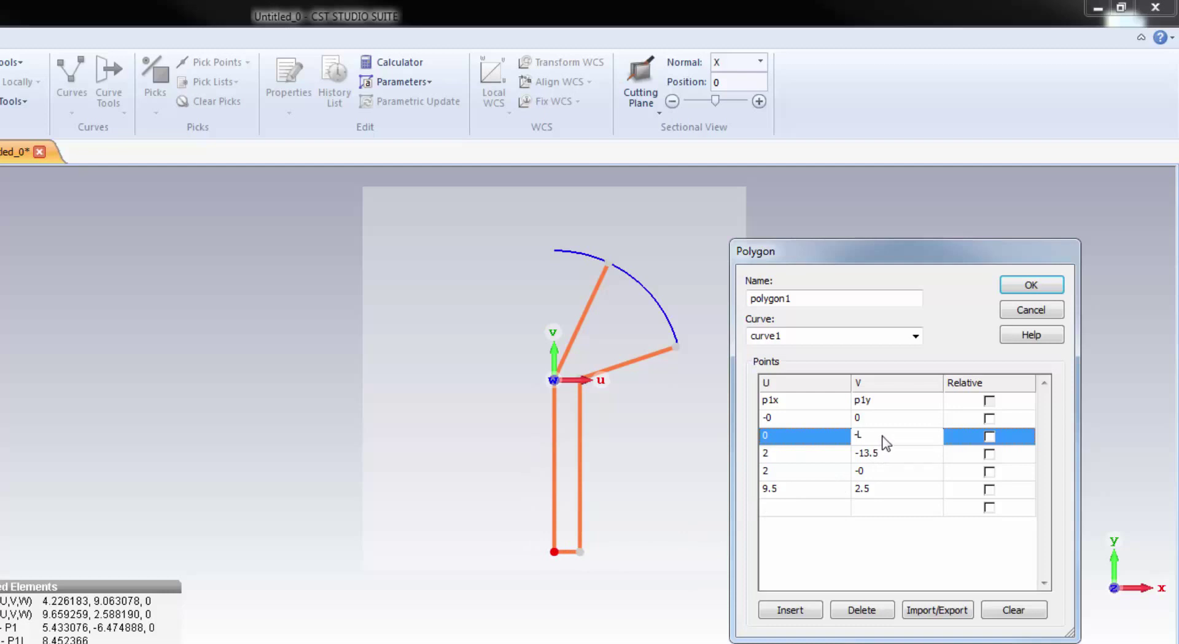
pyautogui.press('Return')
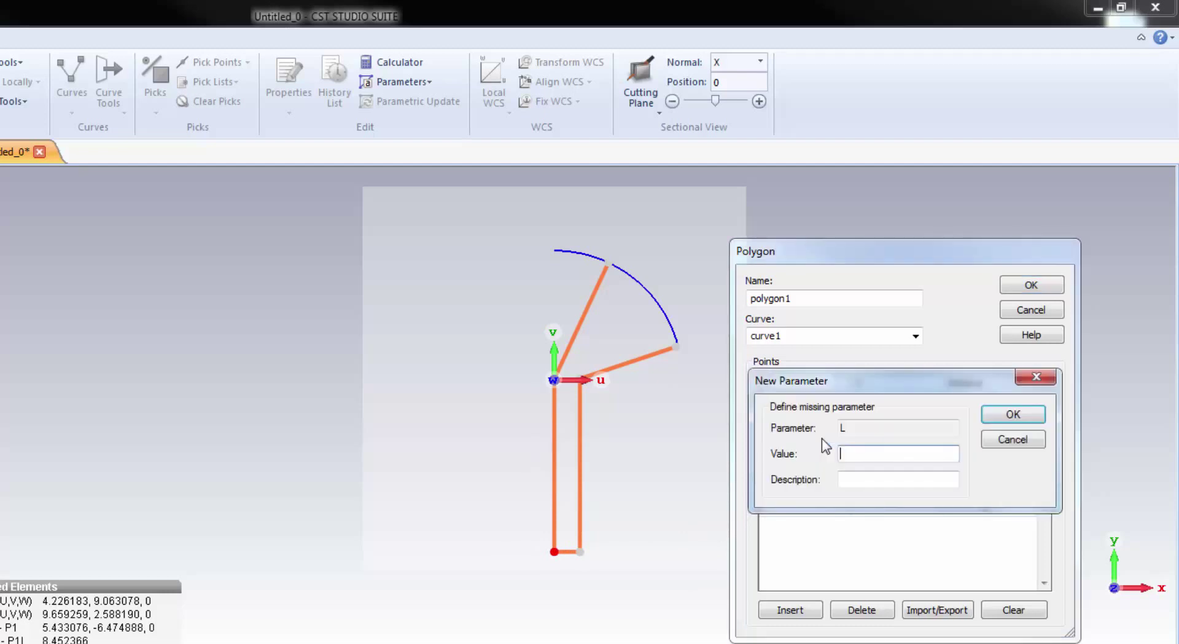
pyautogui.write('12')
pyautogui.click(983, 414)
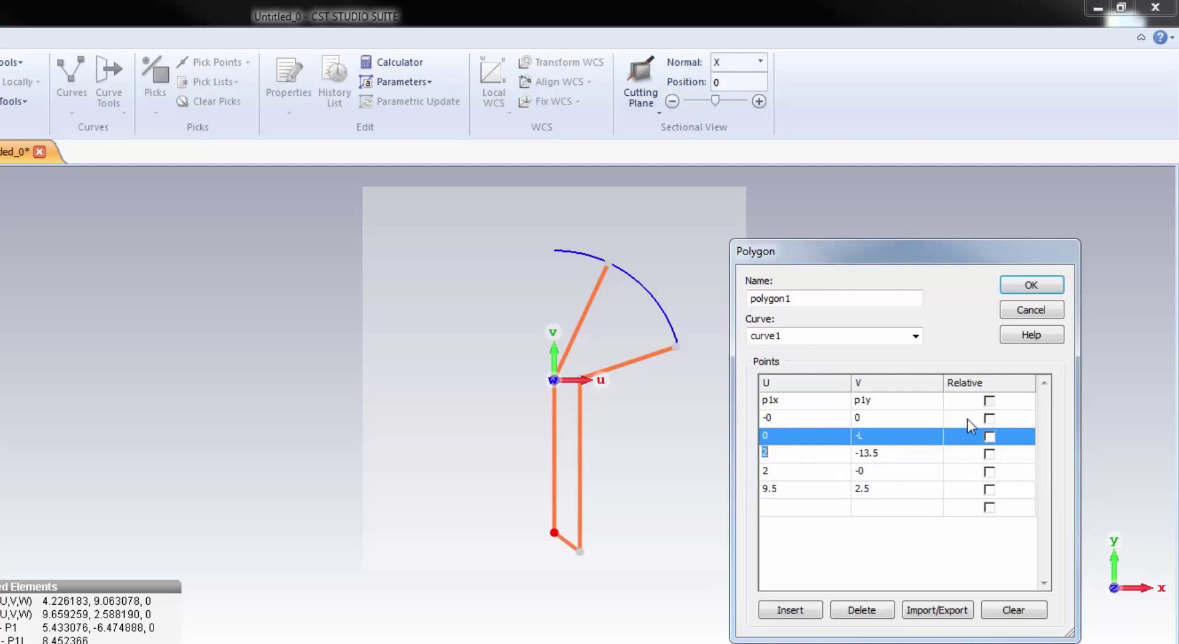
# Set the fourth point to (W, -L), defining W as 1
pyautogui.click(779, 456)
pyautogui.click(858, 458)
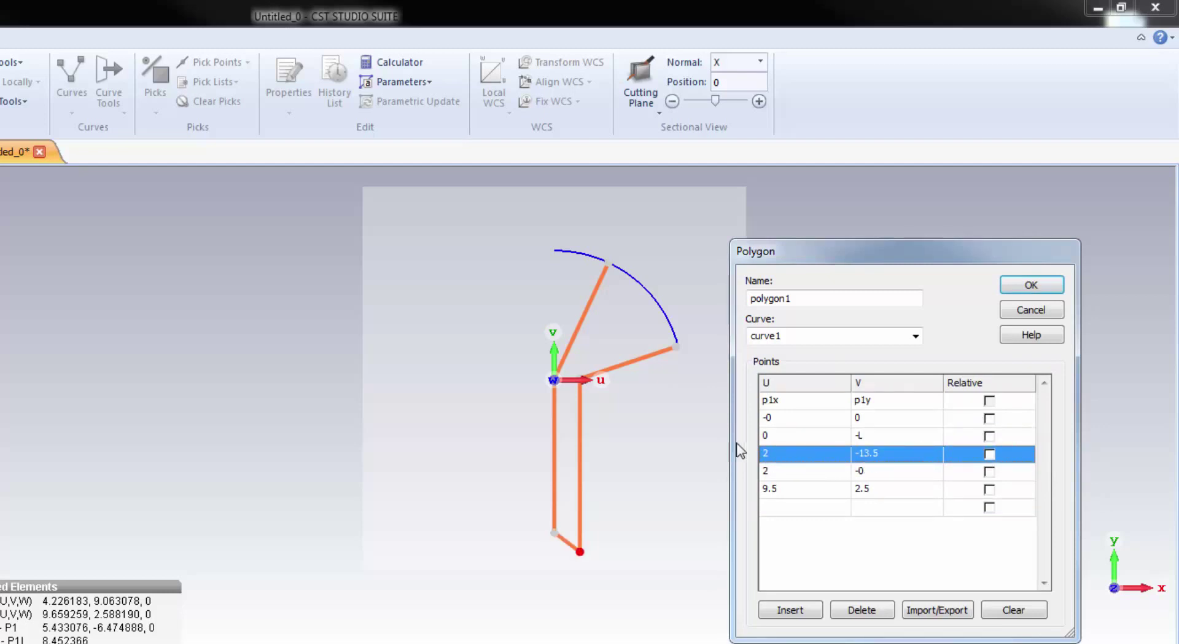
pyautogui.click(772, 455)
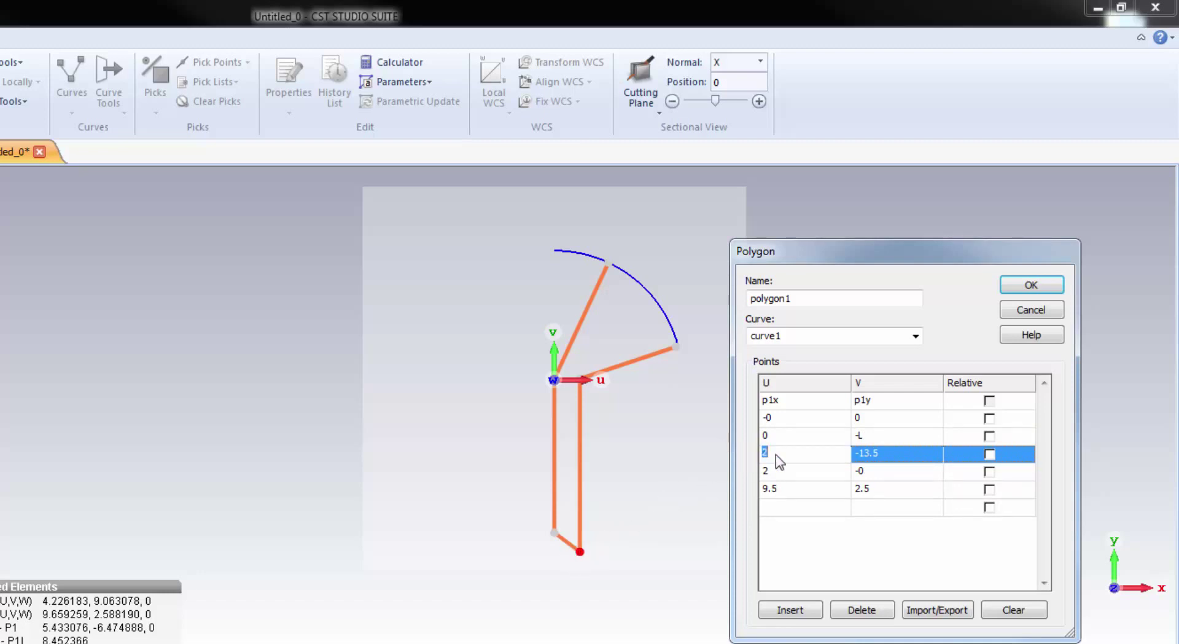
pyautogui.write('W')
pyautogui.click(884, 453)
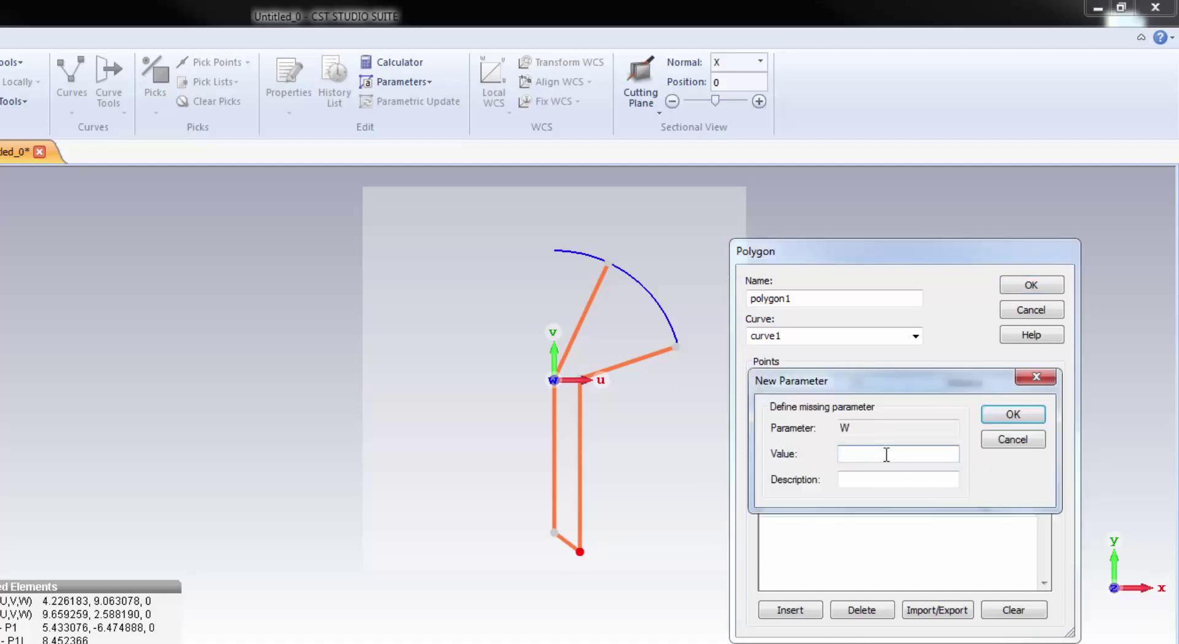
pyautogui.write('1')
pyautogui.press('Return')
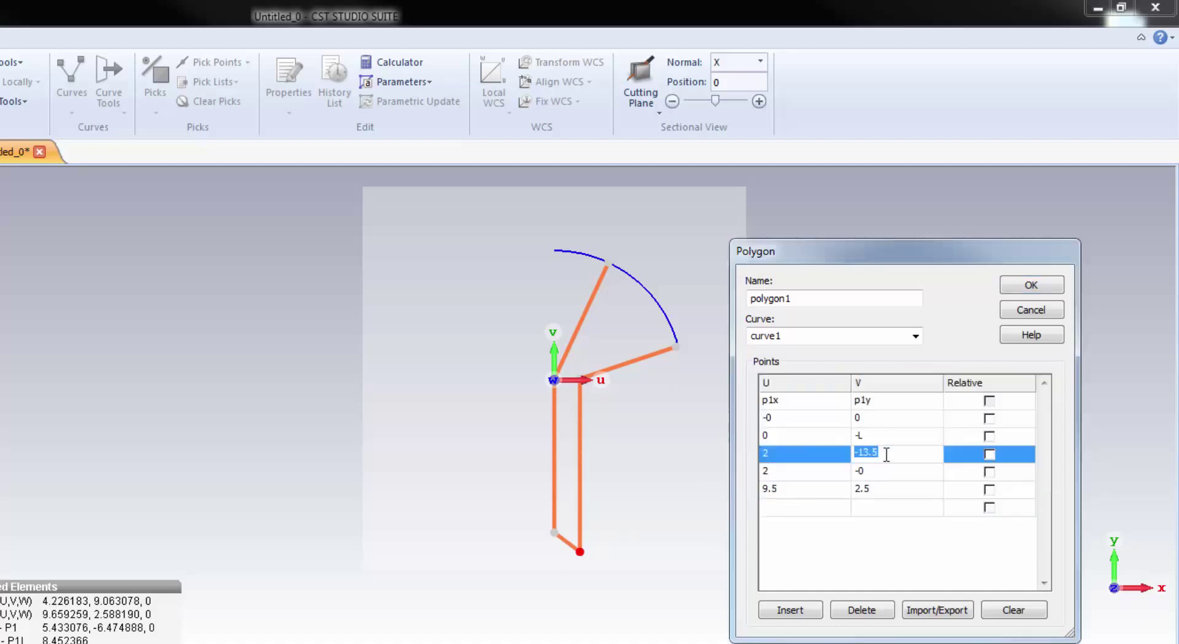
pyautogui.write('-L')
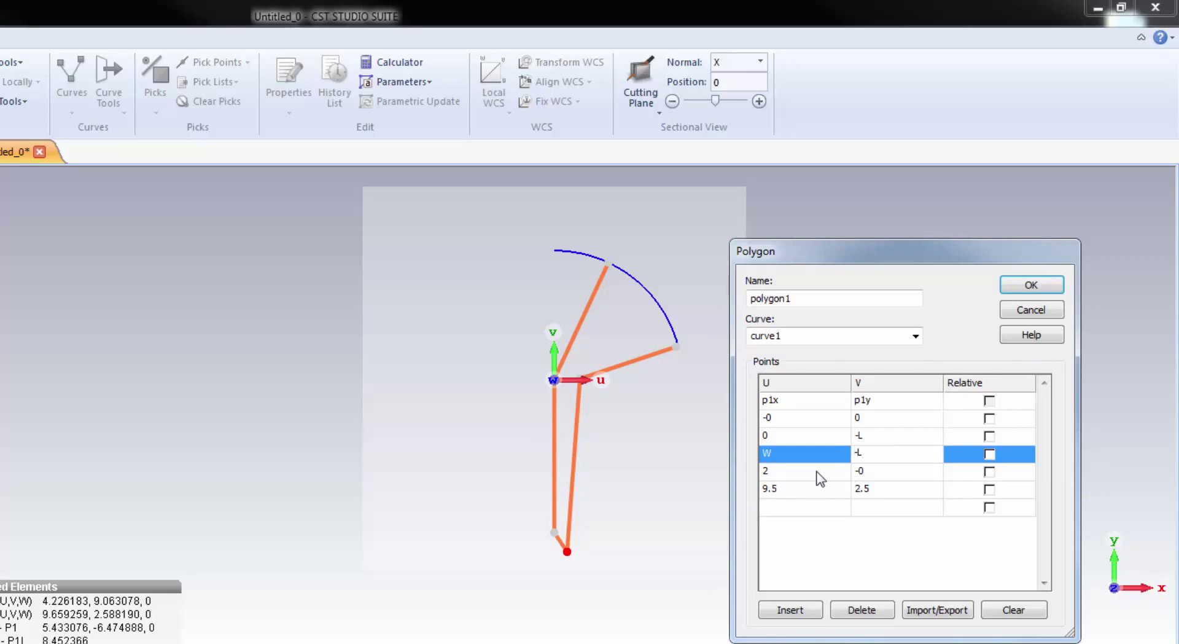
pyautogui.click(820, 478)
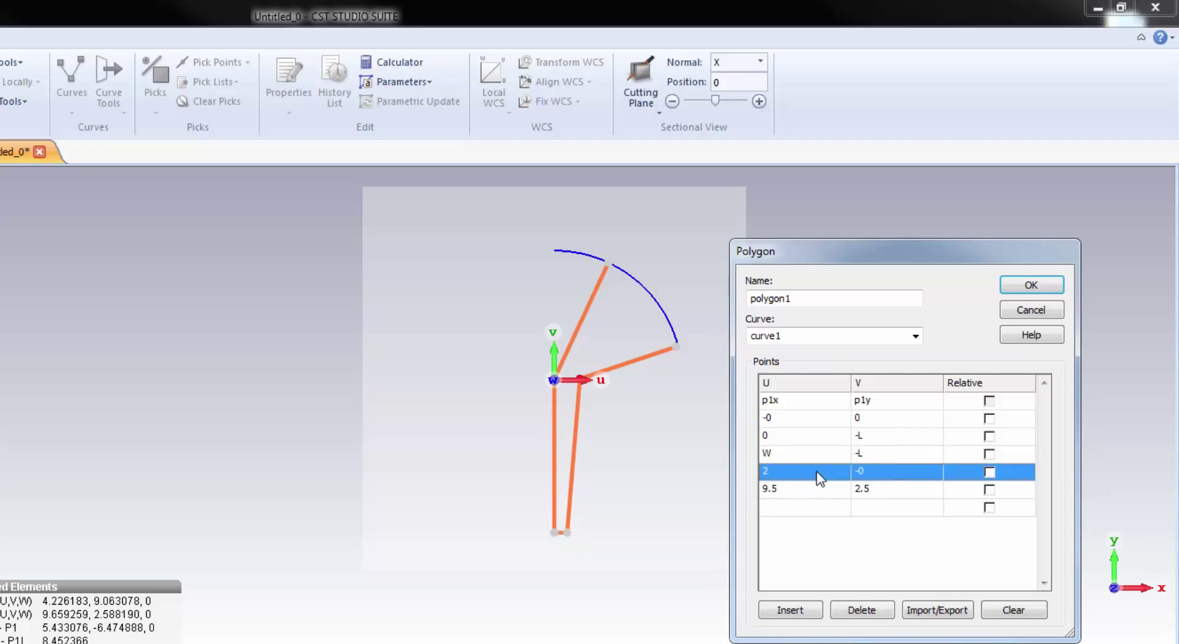
# Set the fifth point to (W, 0) and the last point to (p2x, p2y)
pyautogui.click(812, 471)
pyautogui.write('W')
pyautogui.click(878, 470)
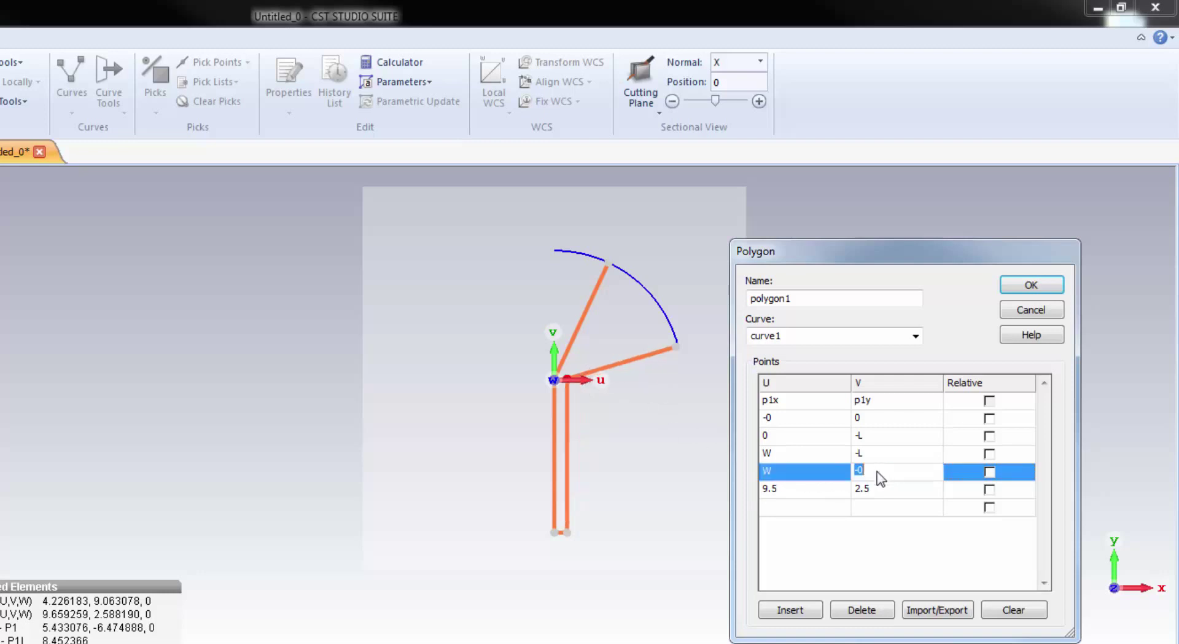
pyautogui.write('0')
pyautogui.click(796, 489)
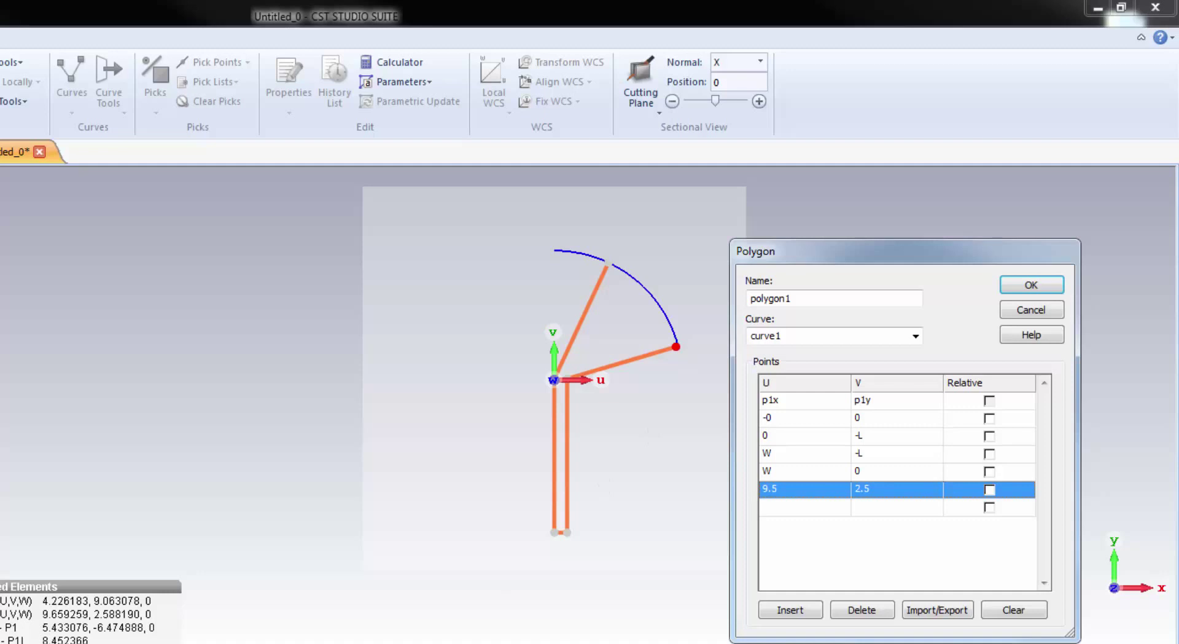
pyautogui.click(781, 490)
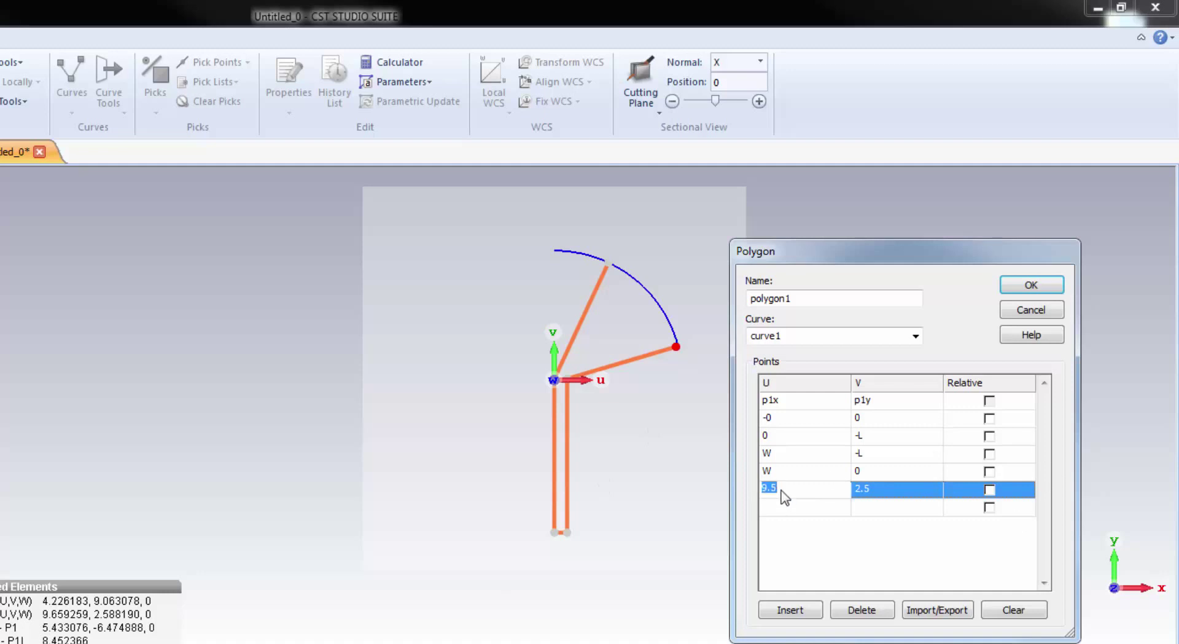
pyautogui.write('P')
pyautogui.click(875, 490)
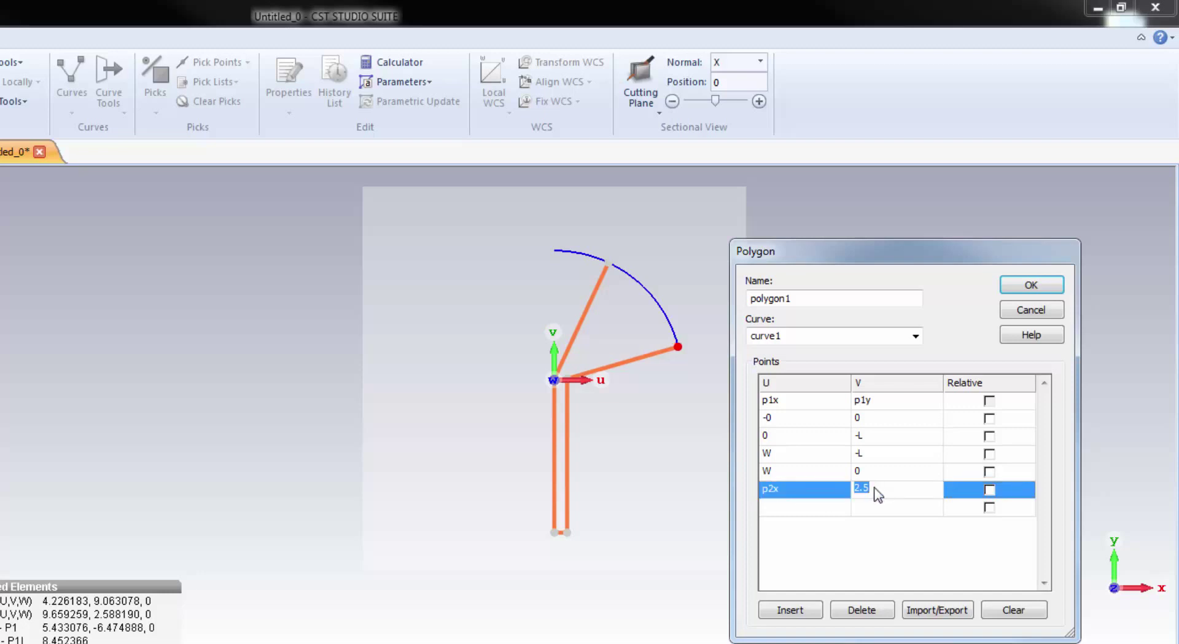
pyautogui.write('p2y')
pyautogui.click(808, 510)
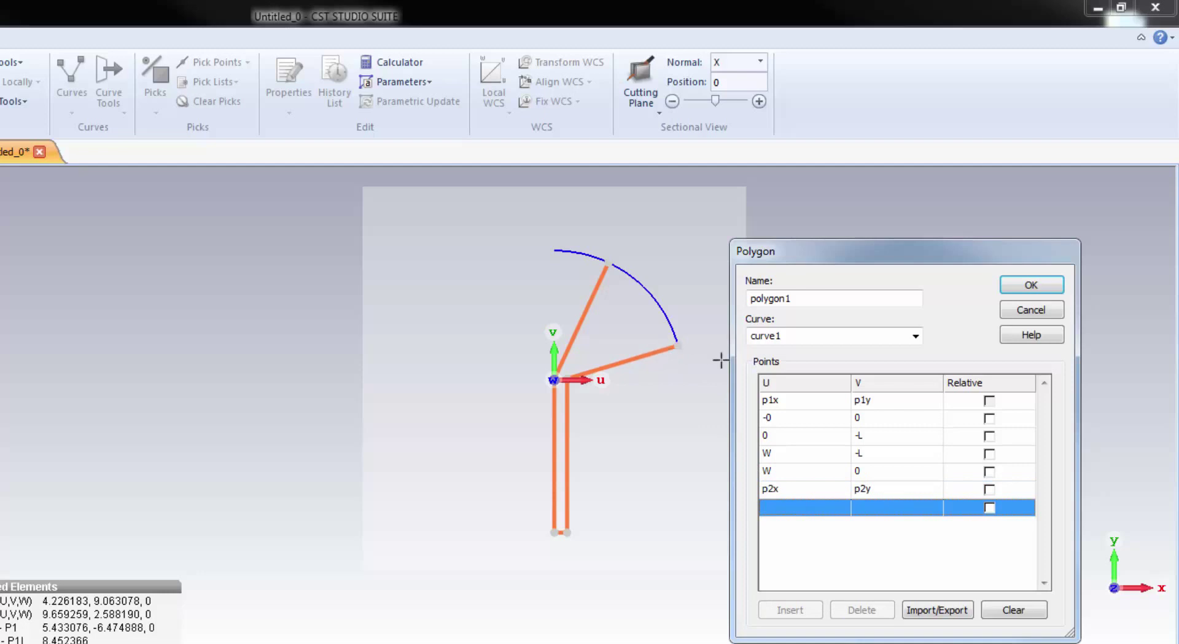
# Apply the parameterised polygon, then delete the offset_arc curve from curve1
pyautogui.click(1042, 294)
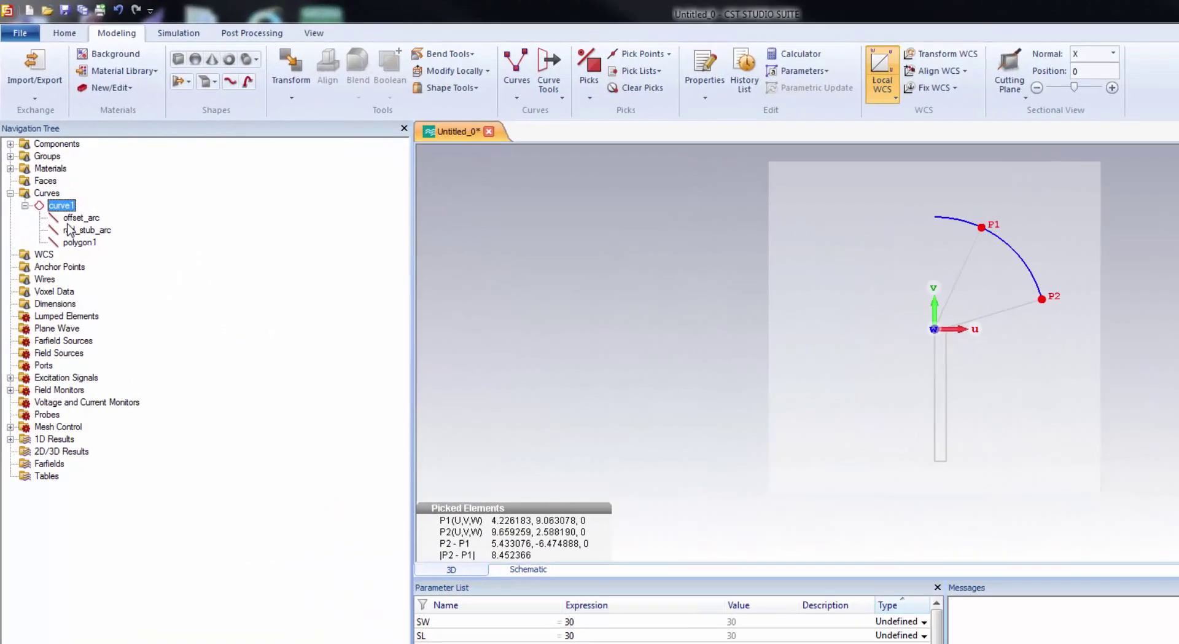
pyautogui.click(70, 230)
pyautogui.click(81, 217)
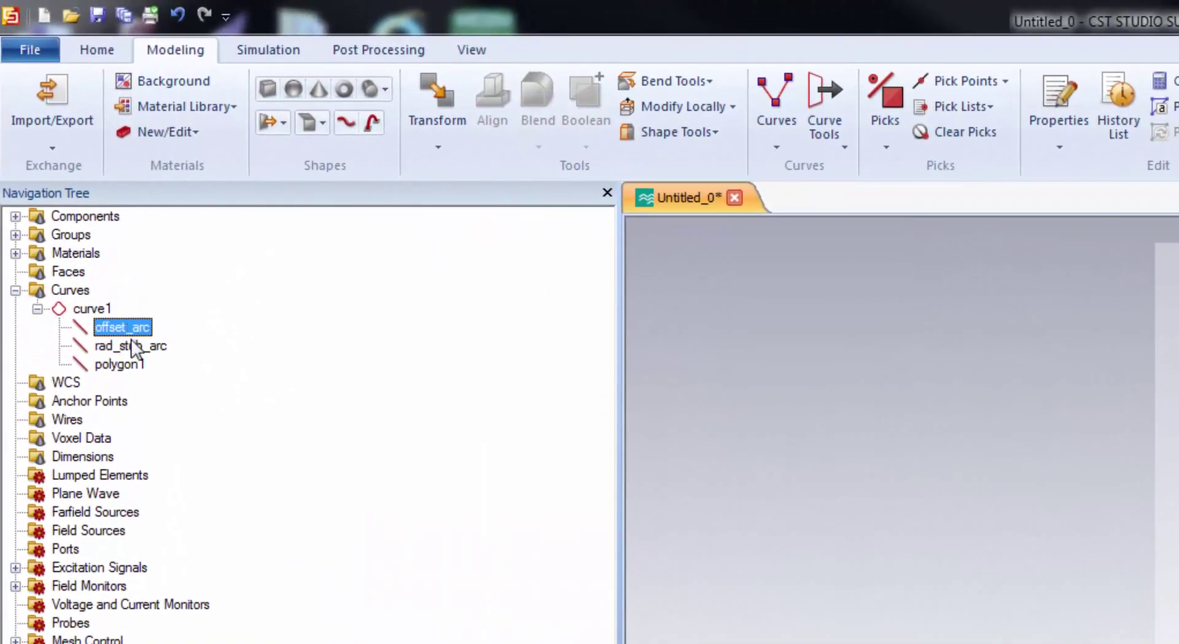
pyautogui.click(80, 229)
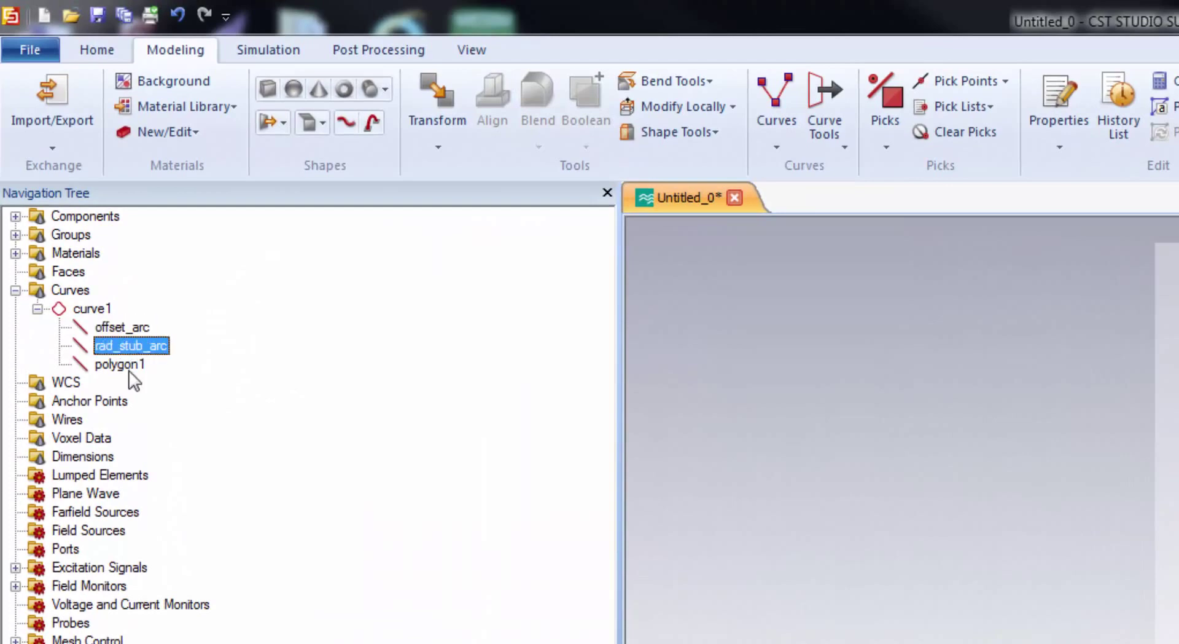
pyautogui.click(129, 366)
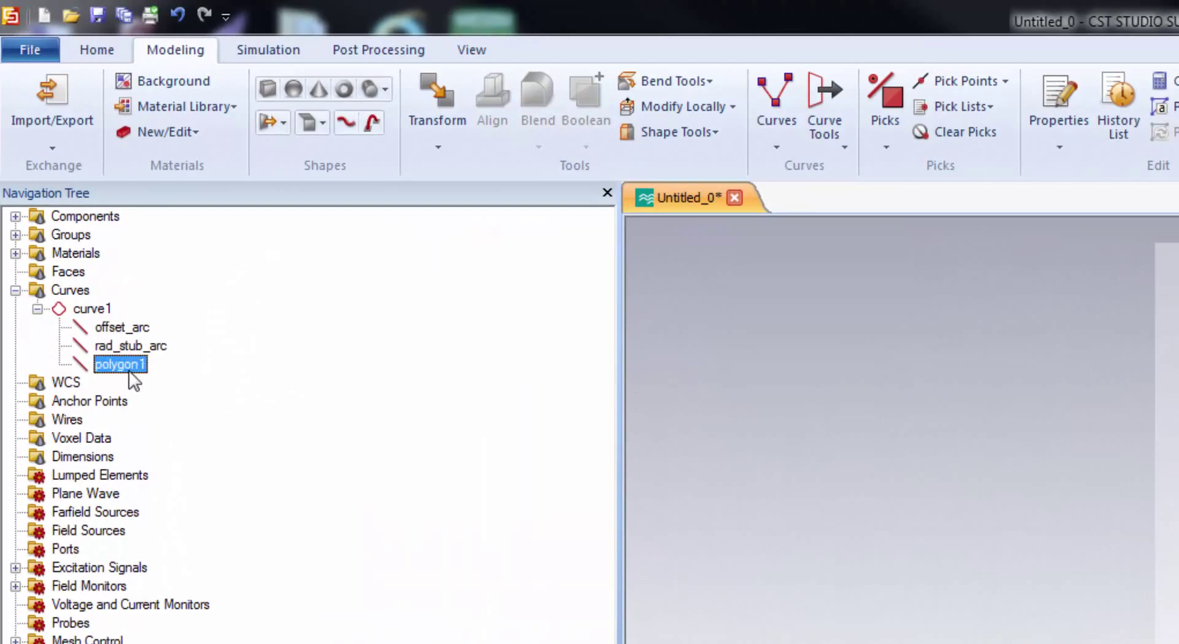
pyautogui.click(125, 327)
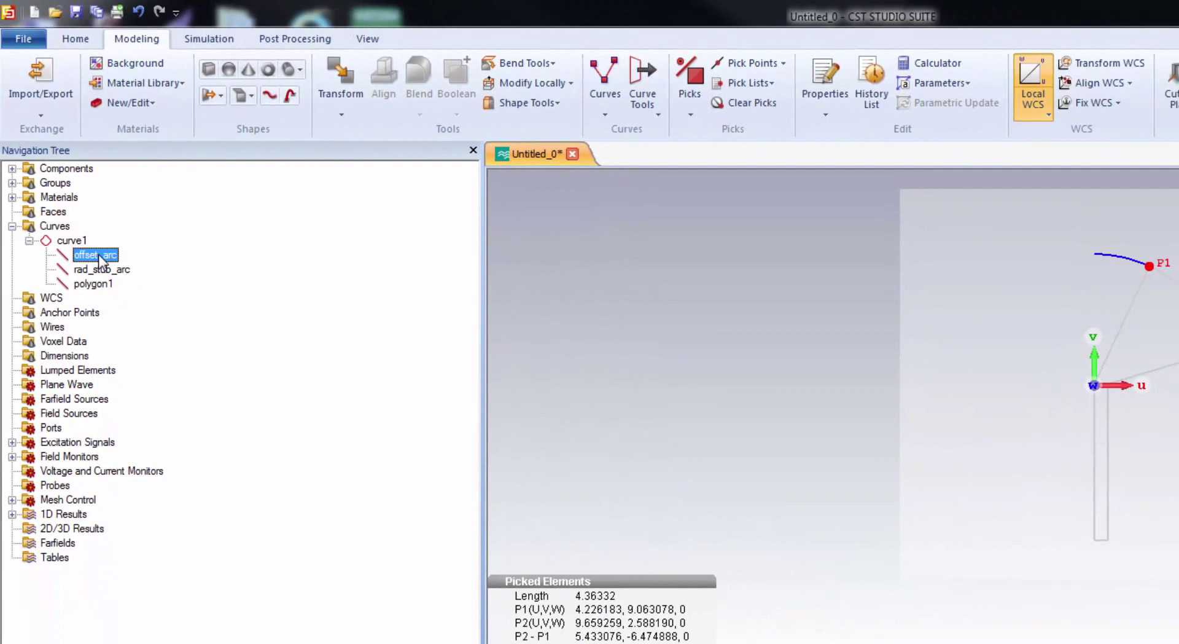
pyautogui.press('Delete')
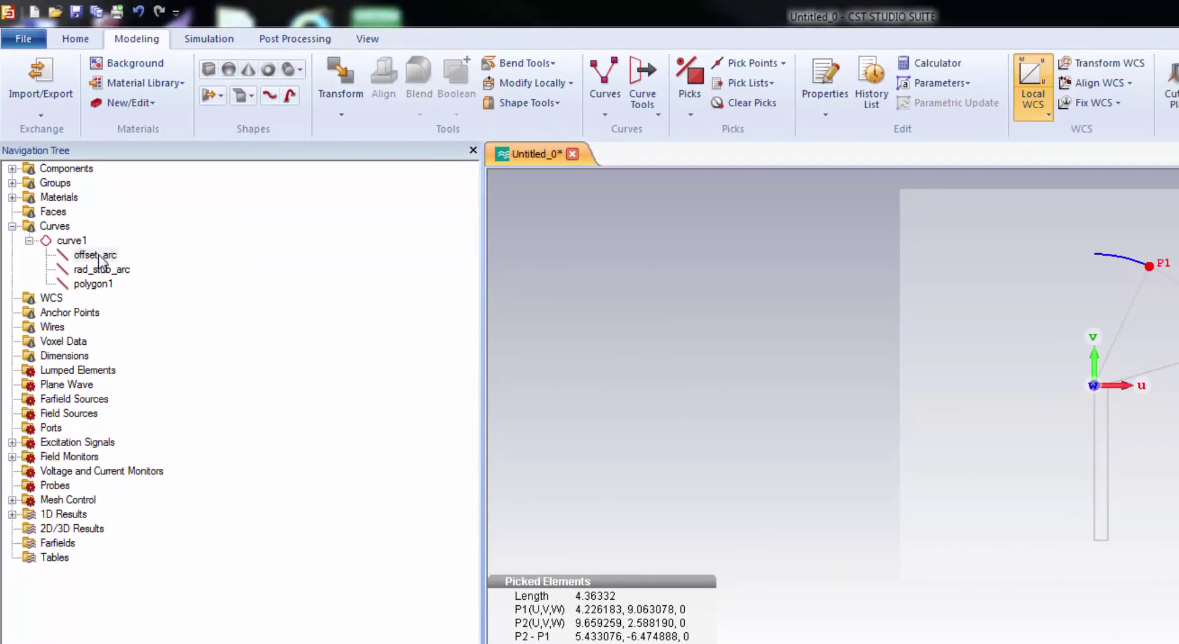
pyautogui.click(913, 528)
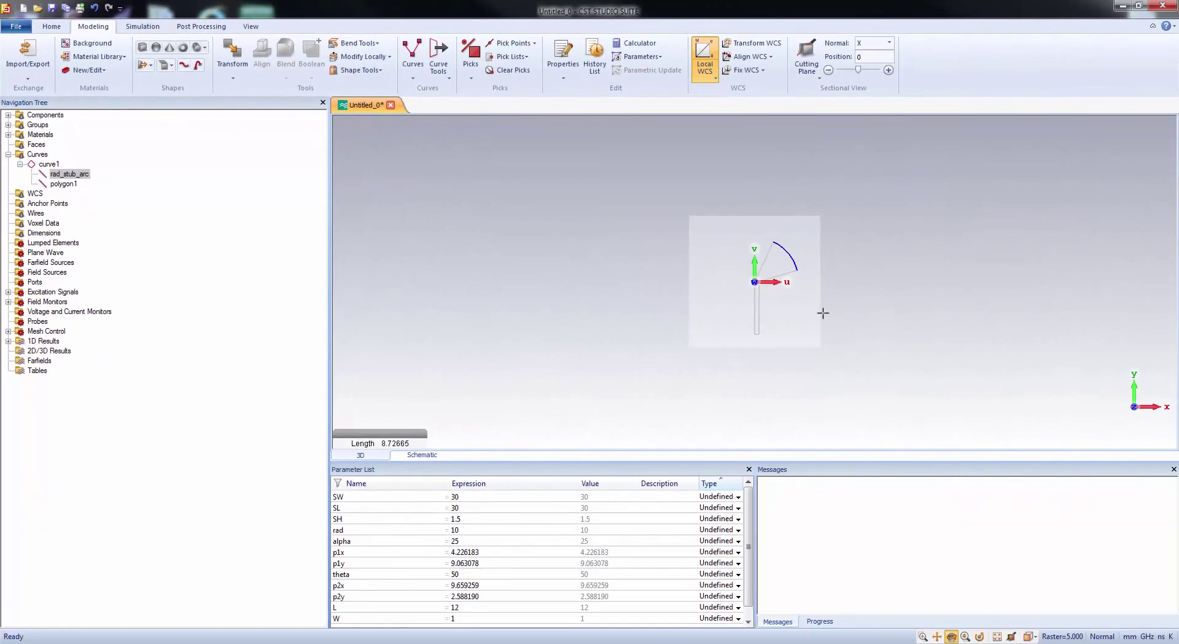
# Deactivate the local WCS and view curve1 on the substrate from an oblique top angle
pyautogui.moveTo(823, 313); pyautogui.dragTo(779, 290)
pyautogui.scroll(3, 779, 289)
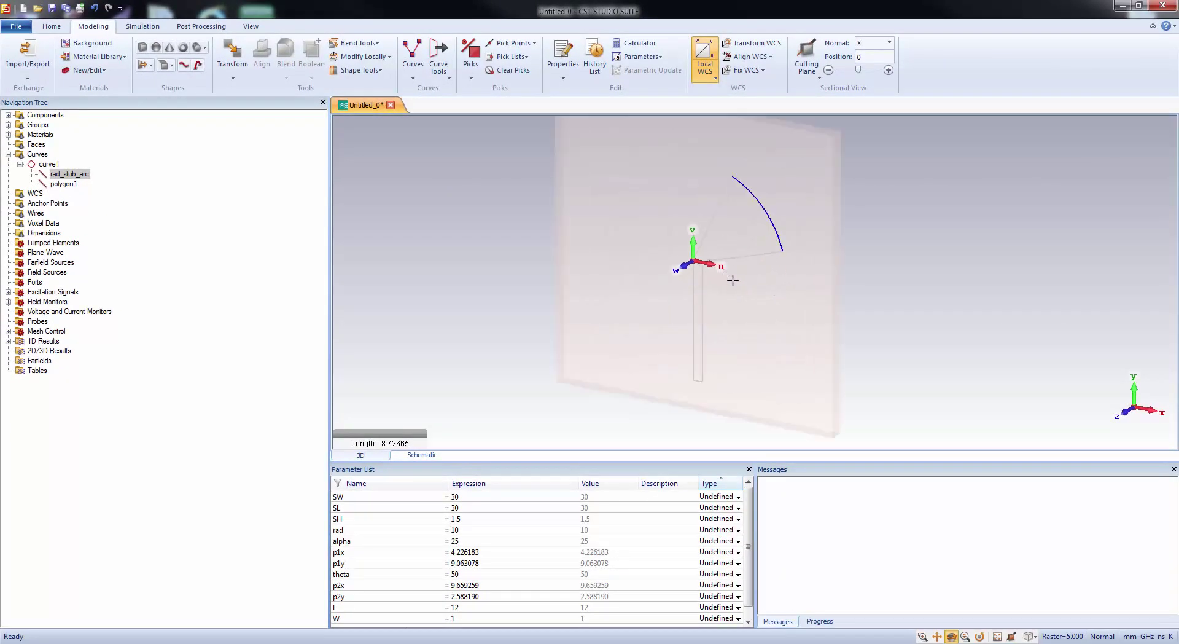
pyautogui.click(54, 164)
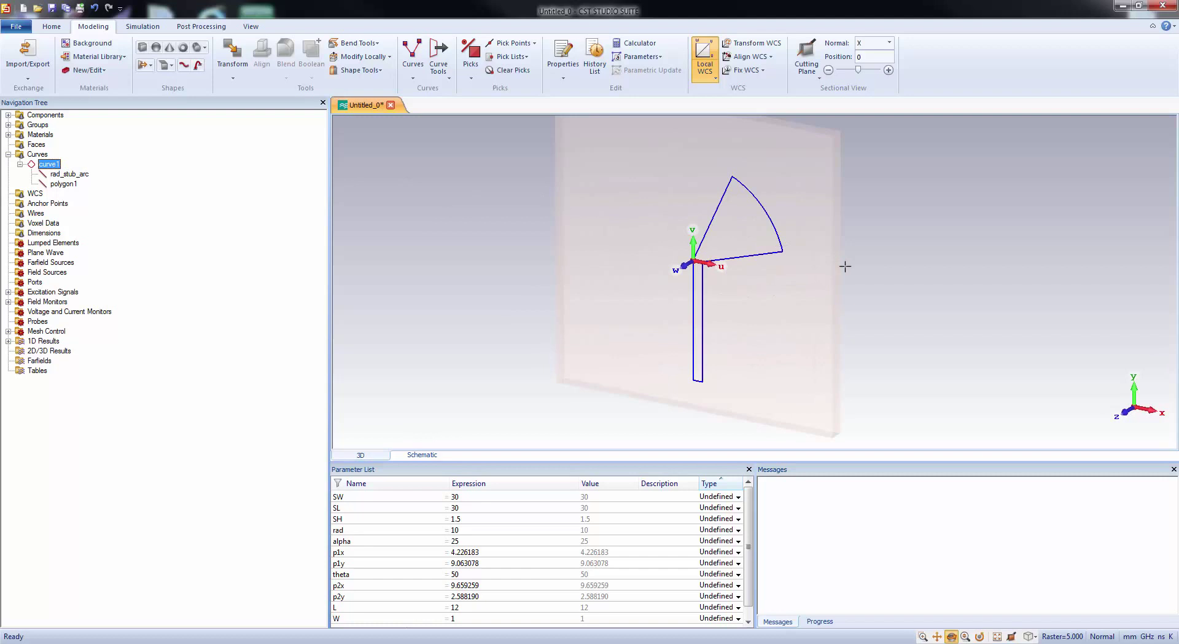
pyautogui.click(705, 60)
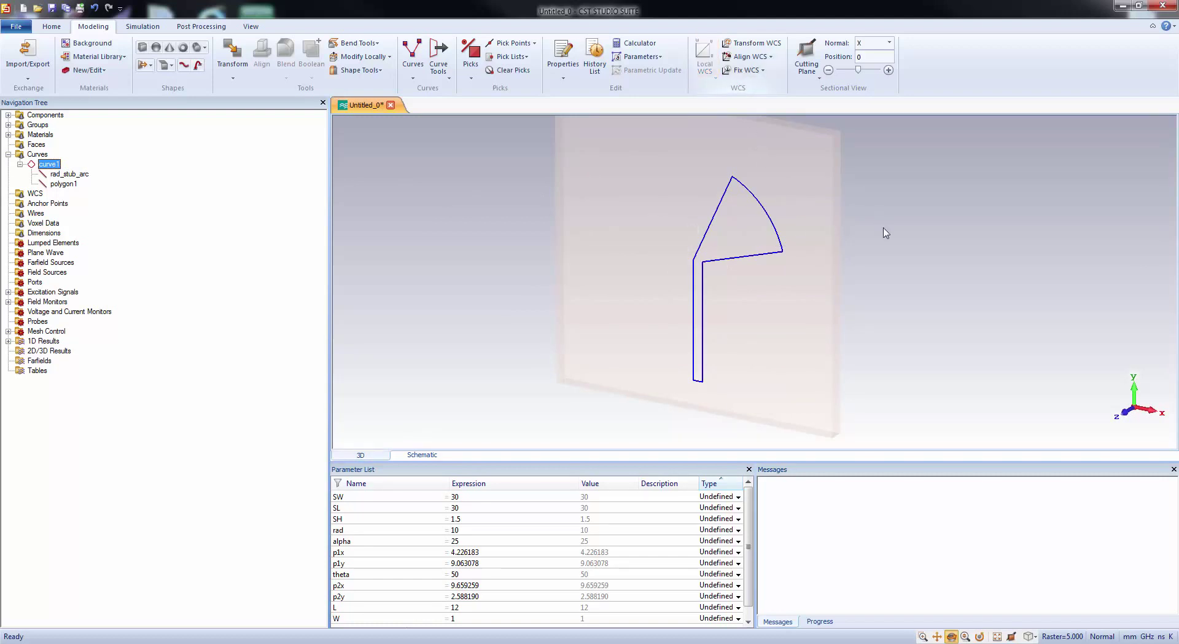
pyautogui.moveTo(772, 362)
pyautogui.mouseDown()
pyautogui.moveTo(824, 290)
pyautogui.moveTo(772, 338)
pyautogui.moveTo(823, 201)
pyautogui.moveTo(779, 366)
pyautogui.moveTo(702, 367)
pyautogui.moveTo(795, 387)
pyautogui.moveTo(771, 367)
pyautogui.mouseUp()
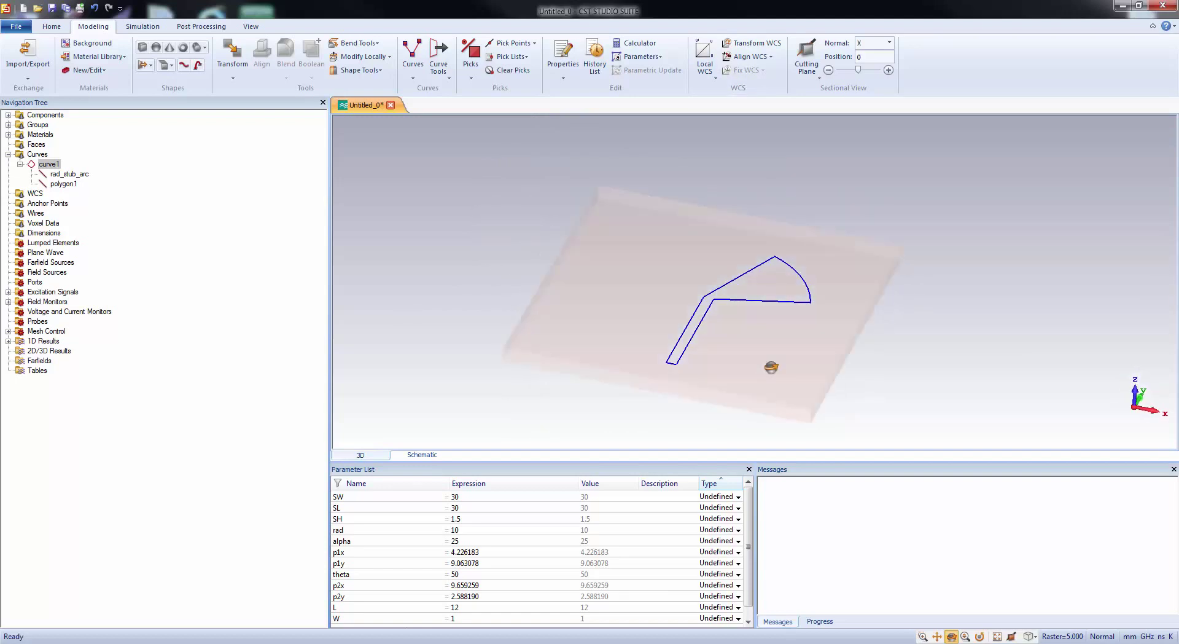
pyautogui.moveTo(772, 367); pyautogui.dragTo(771, 367)
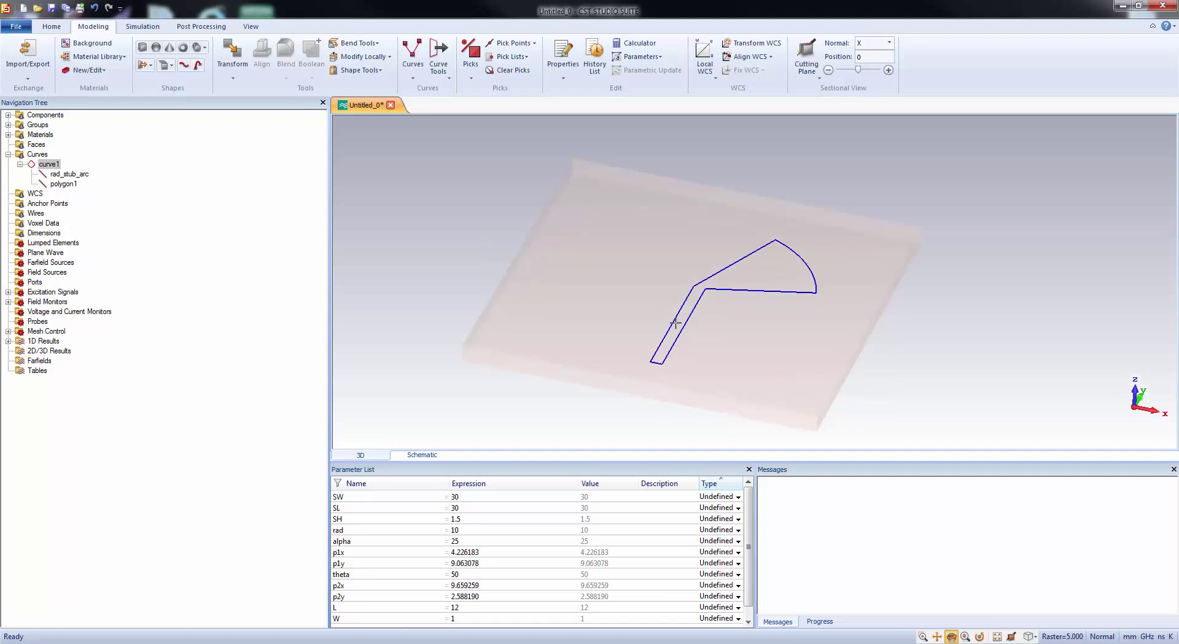
# Start an Extrude Curve on curve1 with the stub outline as the profile
pyautogui.click(54, 164)
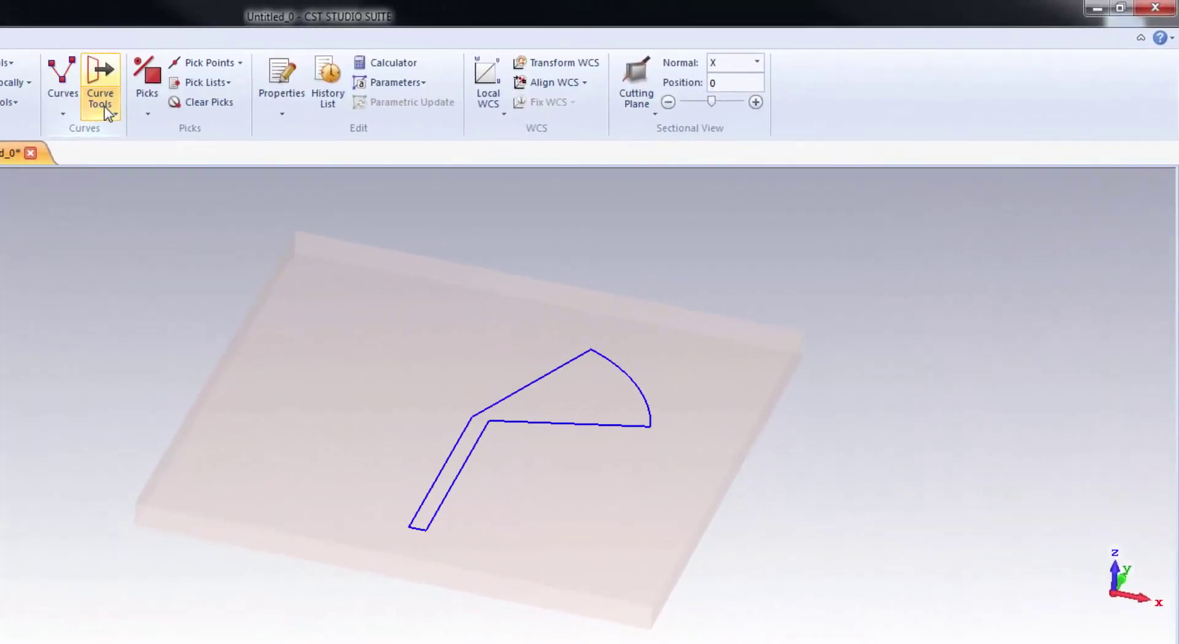
pyautogui.click(102, 104)
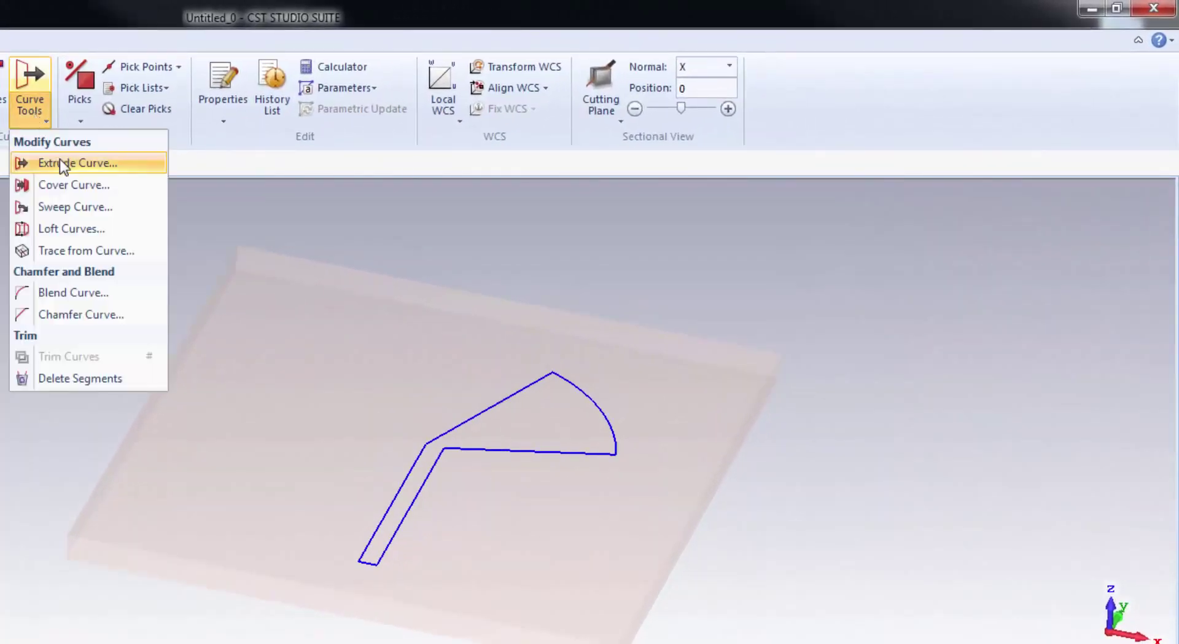
pyautogui.click(135, 154)
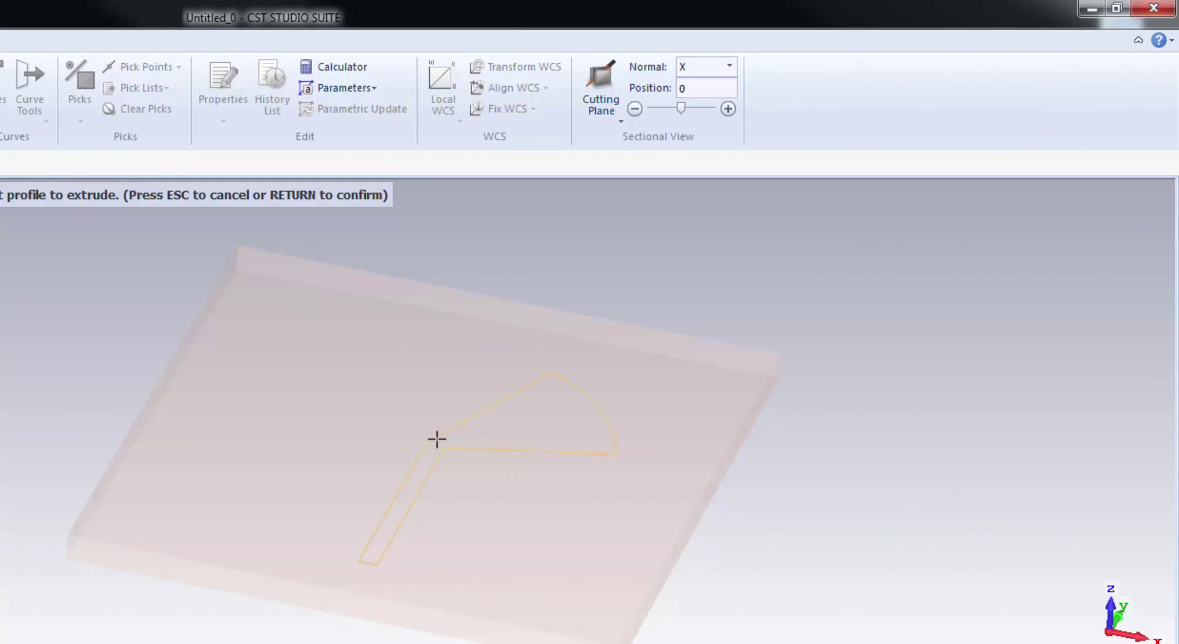
pyautogui.doubleClick(437, 438)
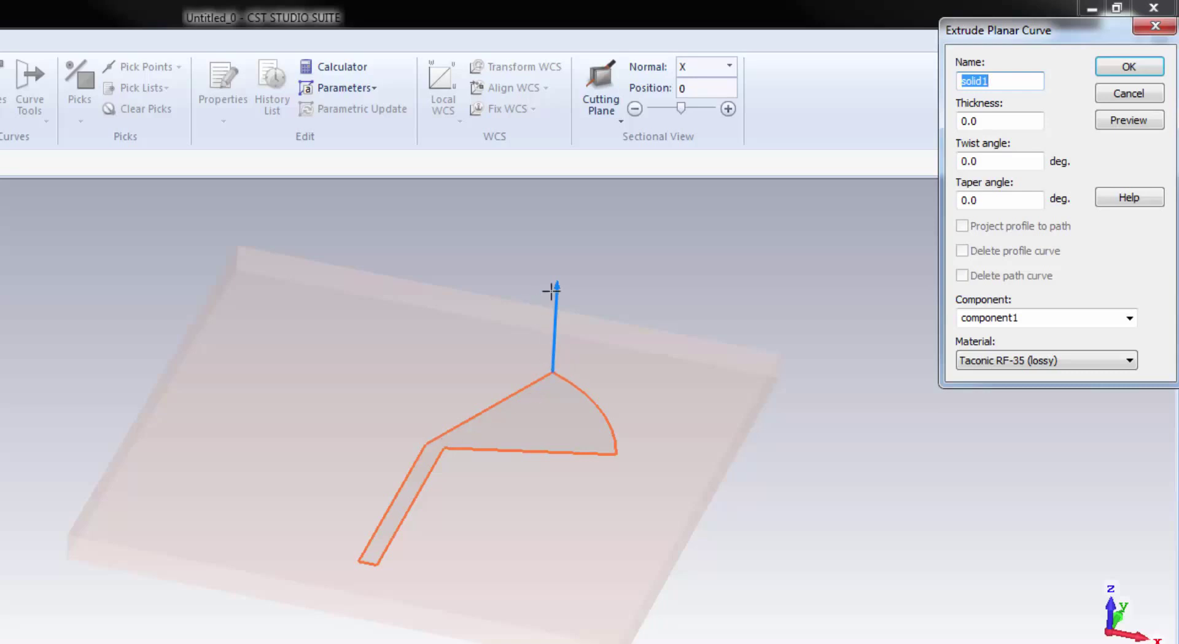
pyautogui.moveTo(967, 31); pyautogui.dragTo(847, 199)
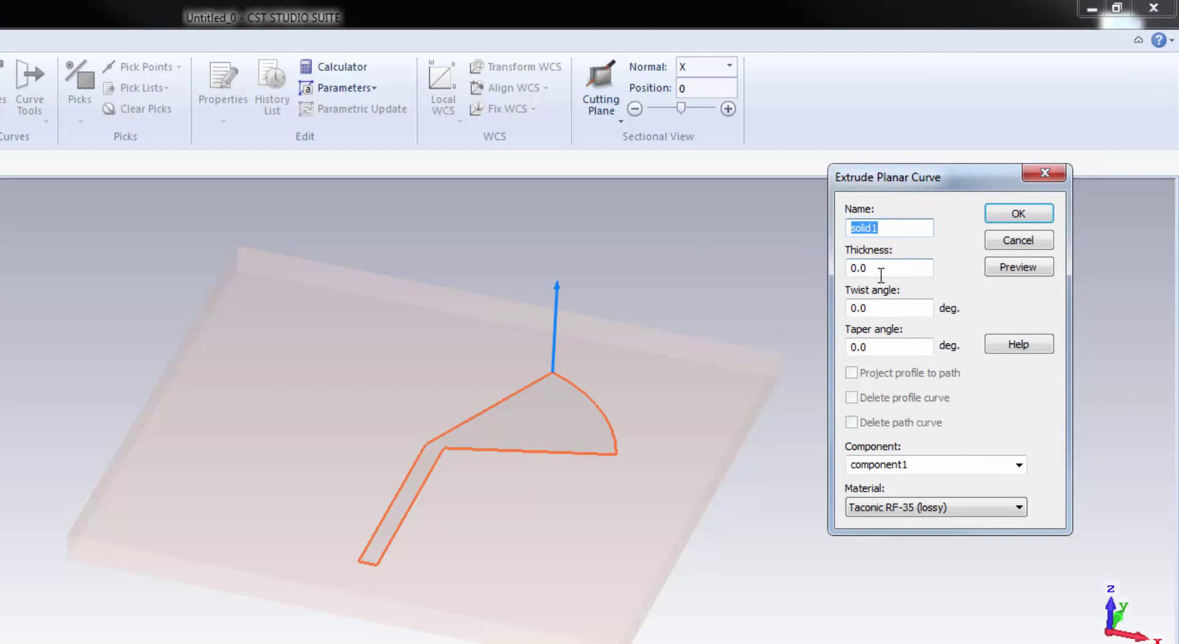
# Name the extrusion rad_stub, thickness CuT = 0.07, material PEC, and create it
pyautogui.click(879, 228)
pyautogui.moveTo(879, 228); pyautogui.dragTo(834, 229)
pyautogui.write('rad_stub')
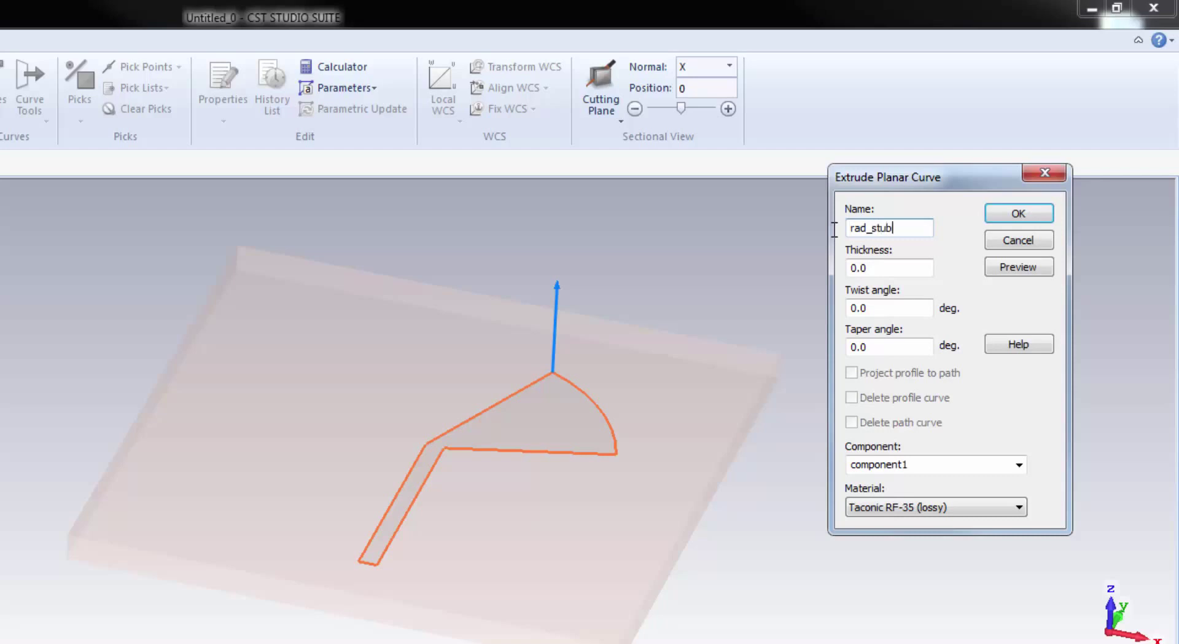
pyautogui.press('Tab')
pyautogui.write('CuT')
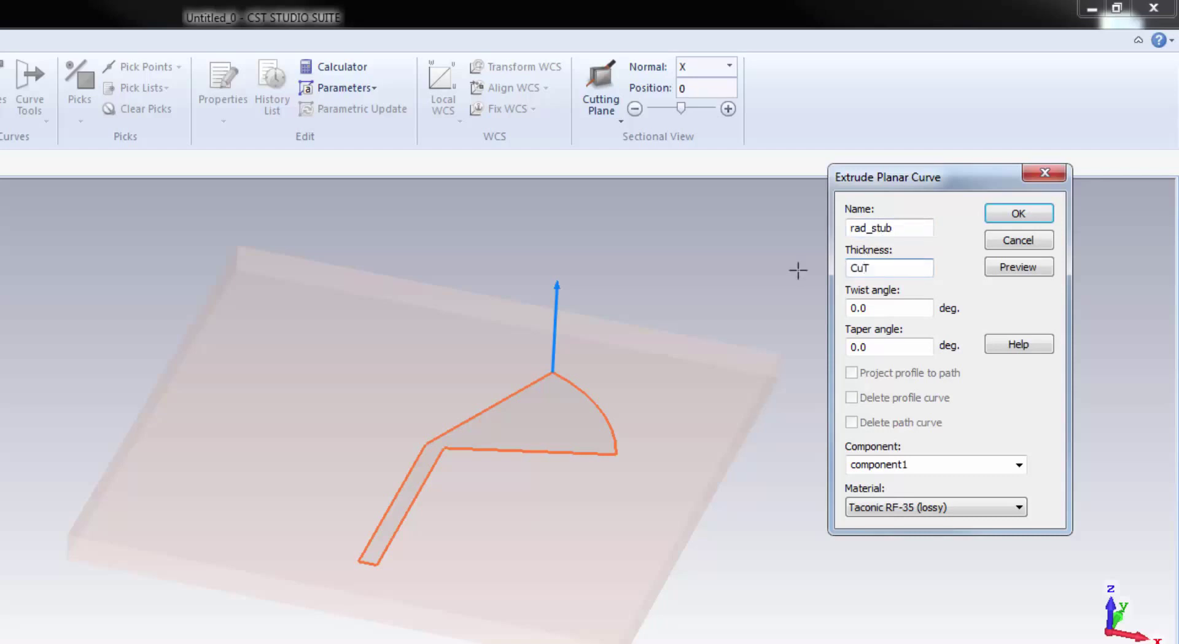
pyautogui.click(885, 303)
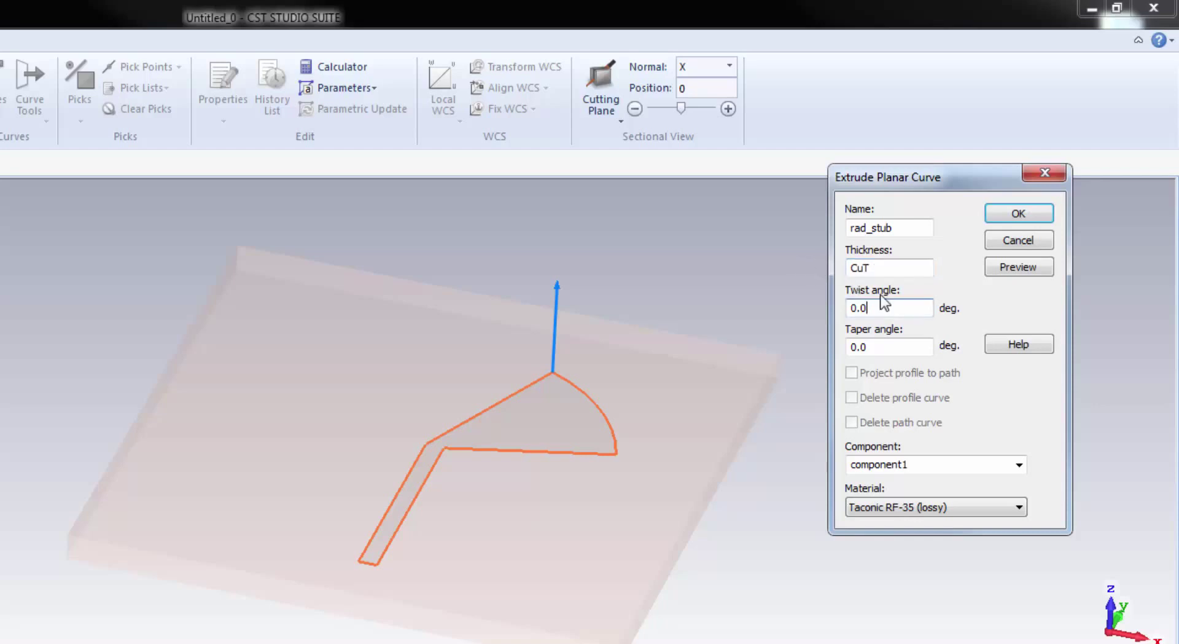
pyautogui.click(886, 500)
pyautogui.click(857, 546)
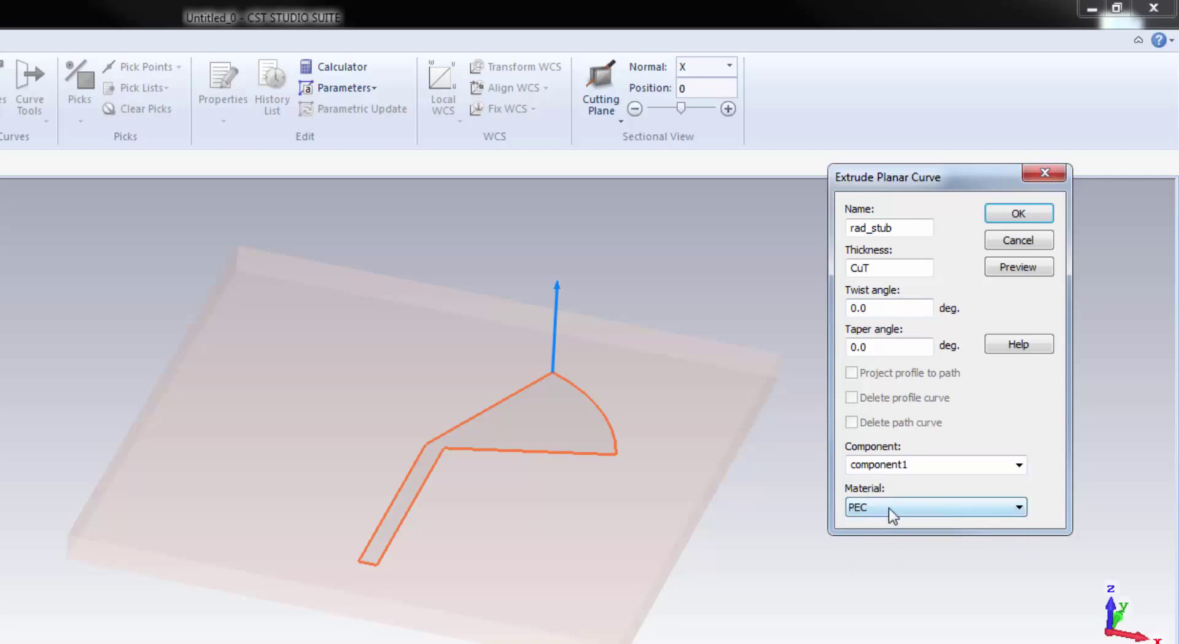
pyautogui.click(1017, 219)
pyautogui.write('0.07')
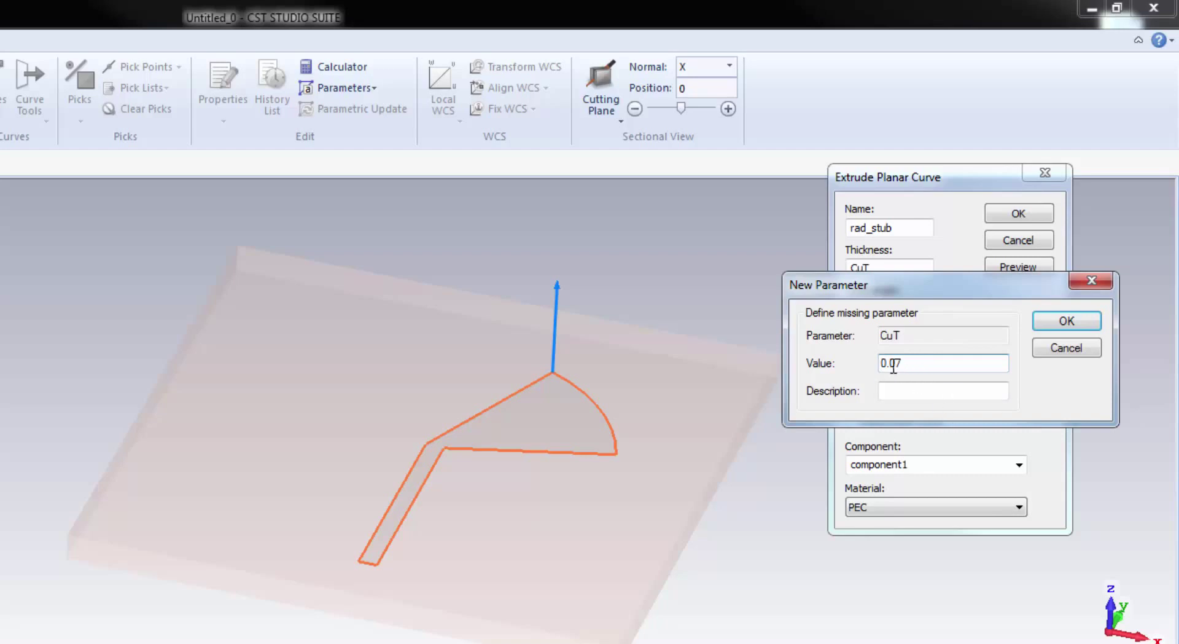
pyautogui.click(1060, 323)
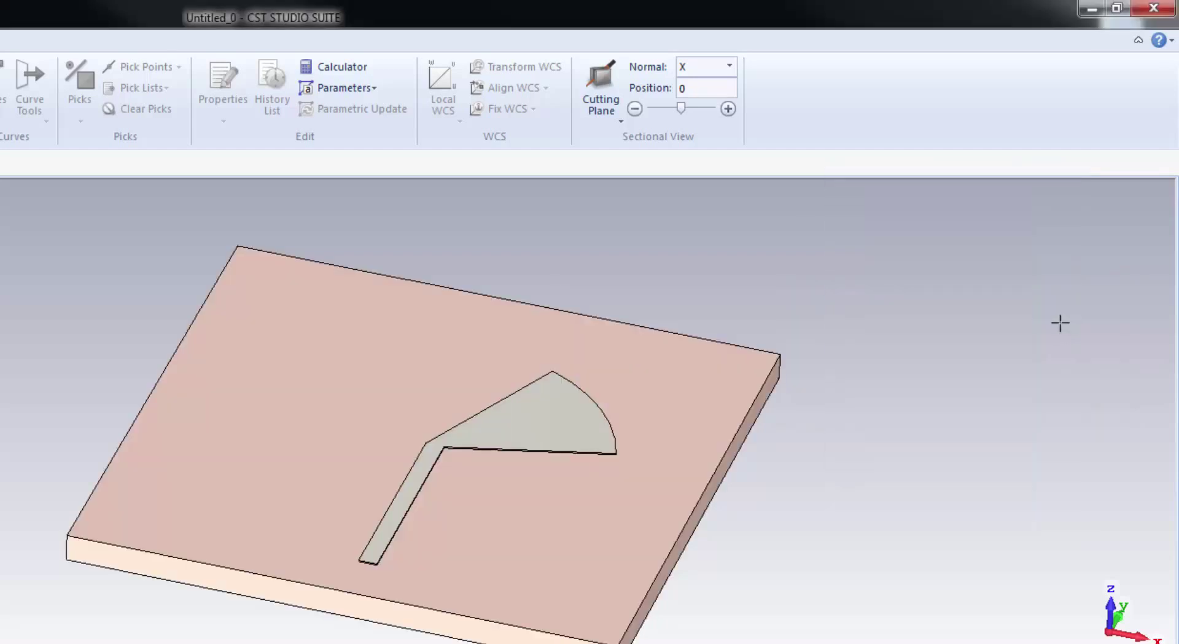
# Zoom and orbit around the copper stub to inspect it from lower angles
pyautogui.scroll(2, 403, 608)
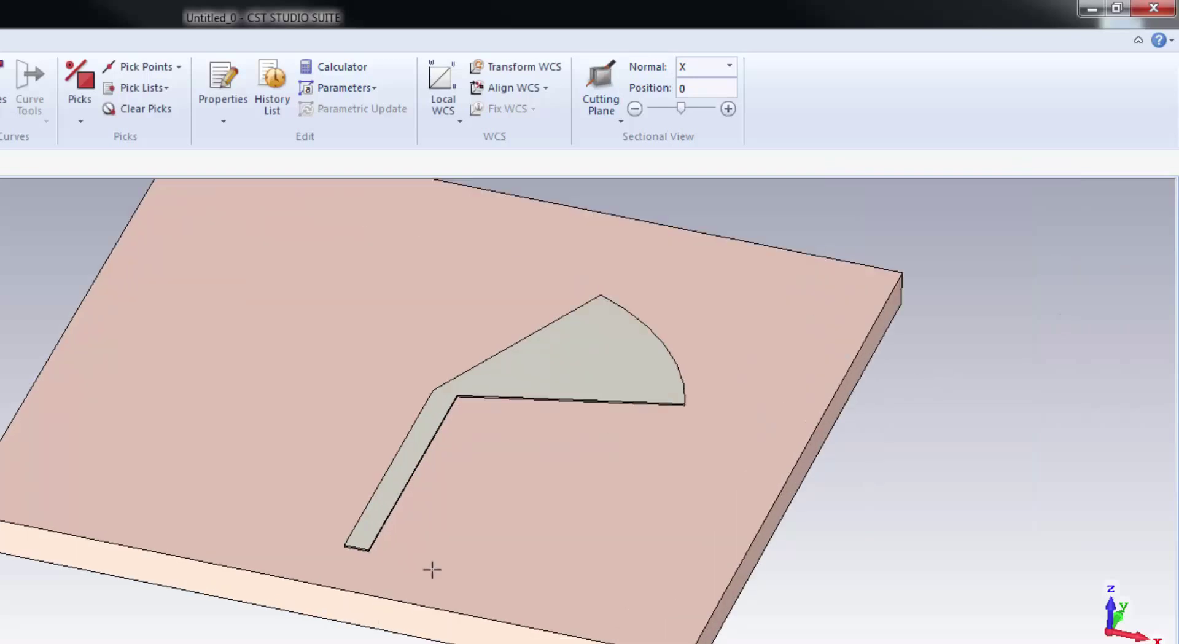
pyautogui.scroll(2, 433, 570)
pyautogui.moveTo(424, 577); pyautogui.dragTo(479, 519)
pyautogui.scroll(2, 490, 534)
pyautogui.moveTo(403, 545)
pyautogui.mouseDown()
pyautogui.moveTo(447, 591)
pyautogui.moveTo(434, 561)
pyautogui.moveTo(469, 606)
pyautogui.mouseUp()
pyautogui.scroll(-4, 440, 546)
pyautogui.scroll(-2, 442, 548)
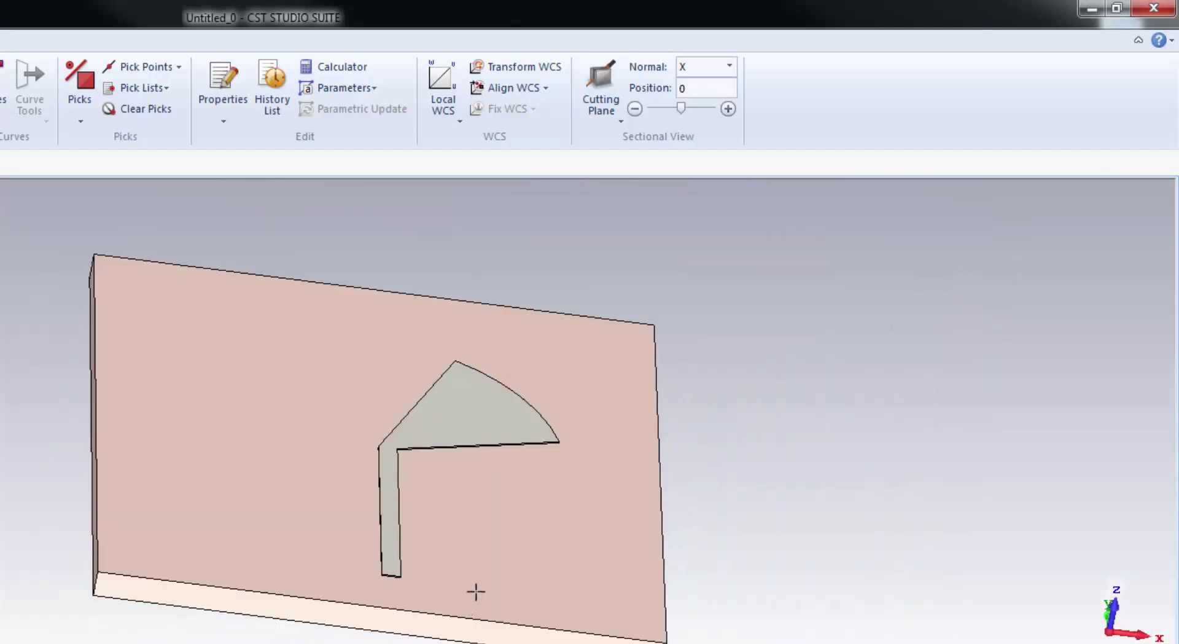
# Reset to the front view of the board and zoom in
pyautogui.press('space')
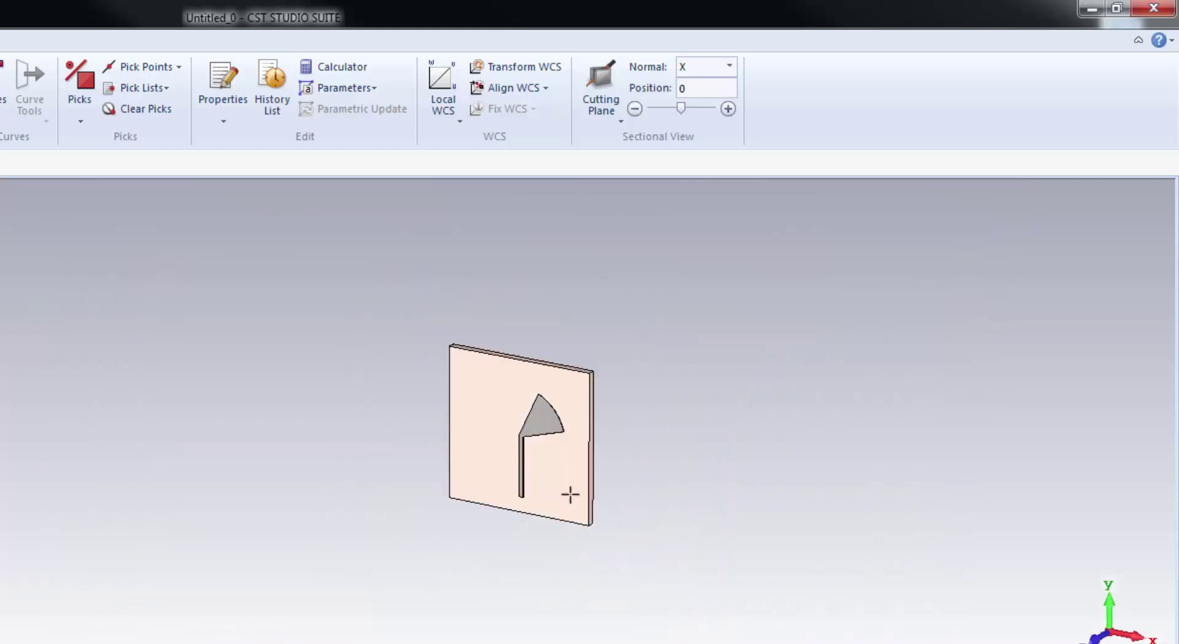
pyautogui.scroll(2, 569, 495)
pyautogui.scroll(1, 552, 443)
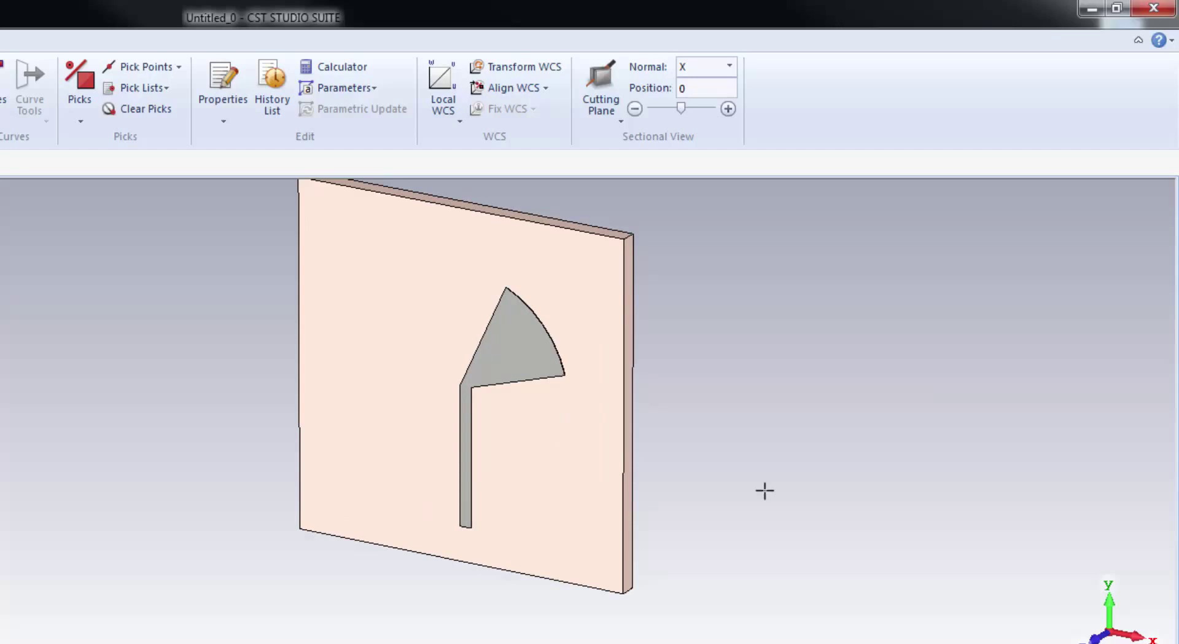
pyautogui.press('space')
pyautogui.scroll(3, 450, 408)
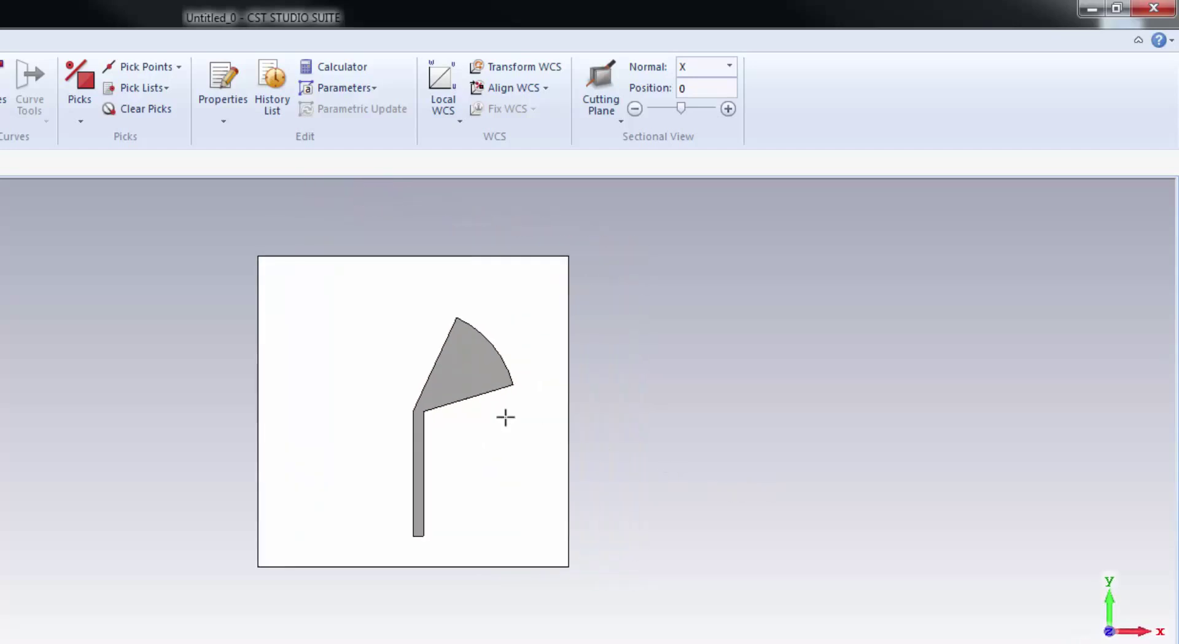
pyautogui.scroll(1, 433, 403)
pyautogui.scroll(-1, 708, 452)
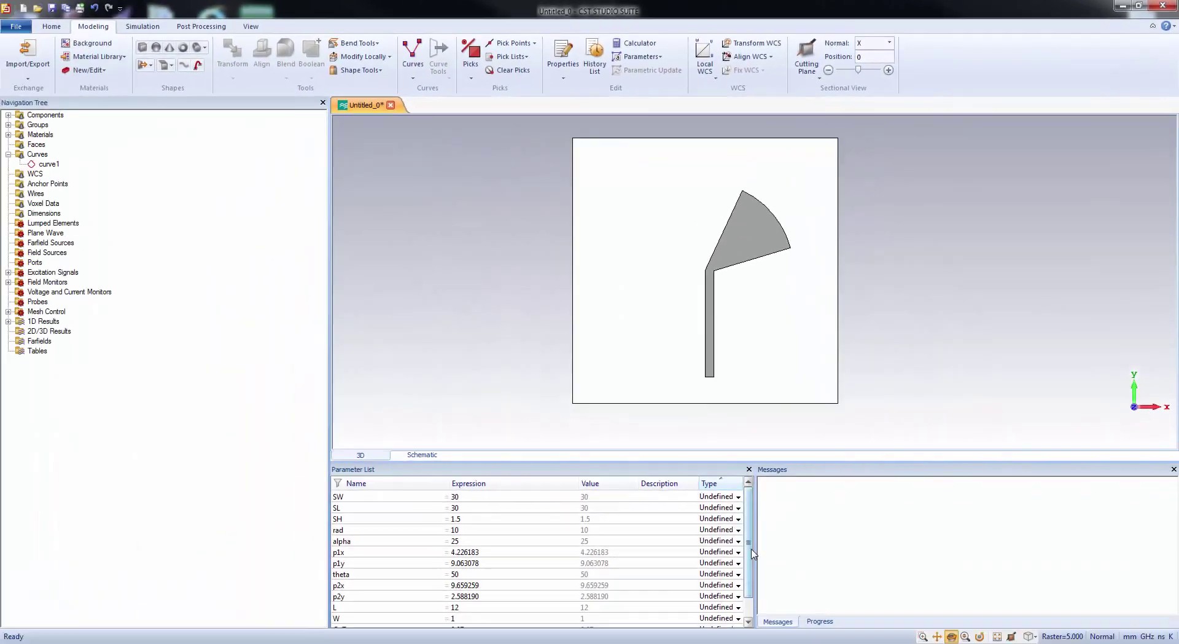
# Change parameter W to 2 and rebuild the model
pyautogui.scroll(-3, 731, 605)
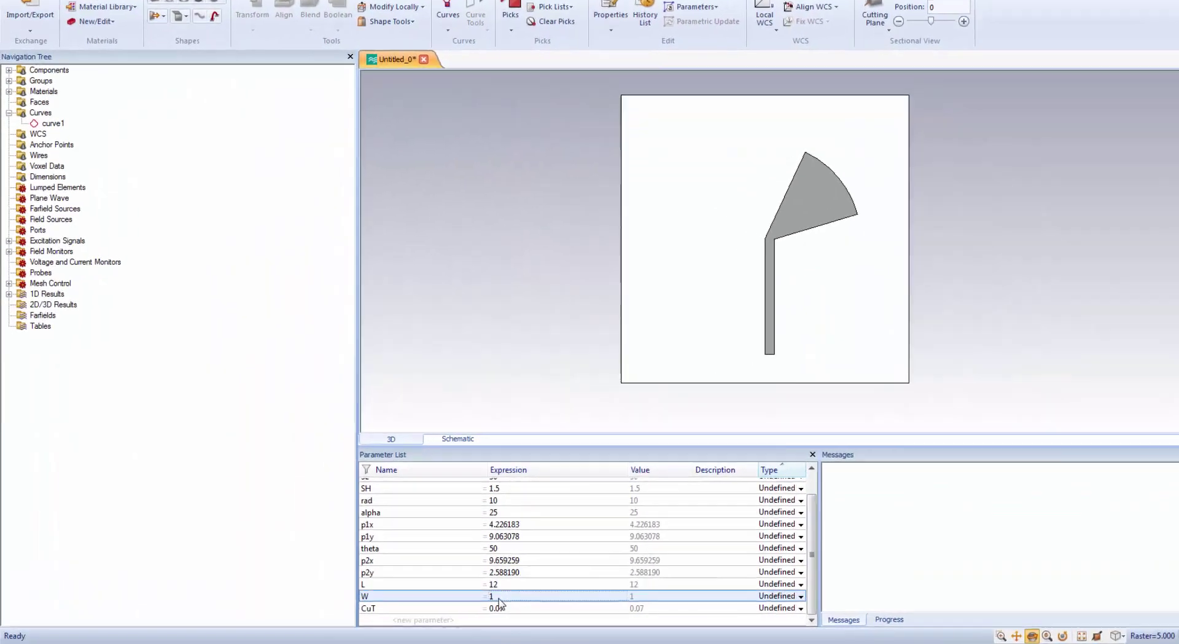
pyautogui.doubleClick(460, 600)
pyautogui.write('2')
pyautogui.press('Return')
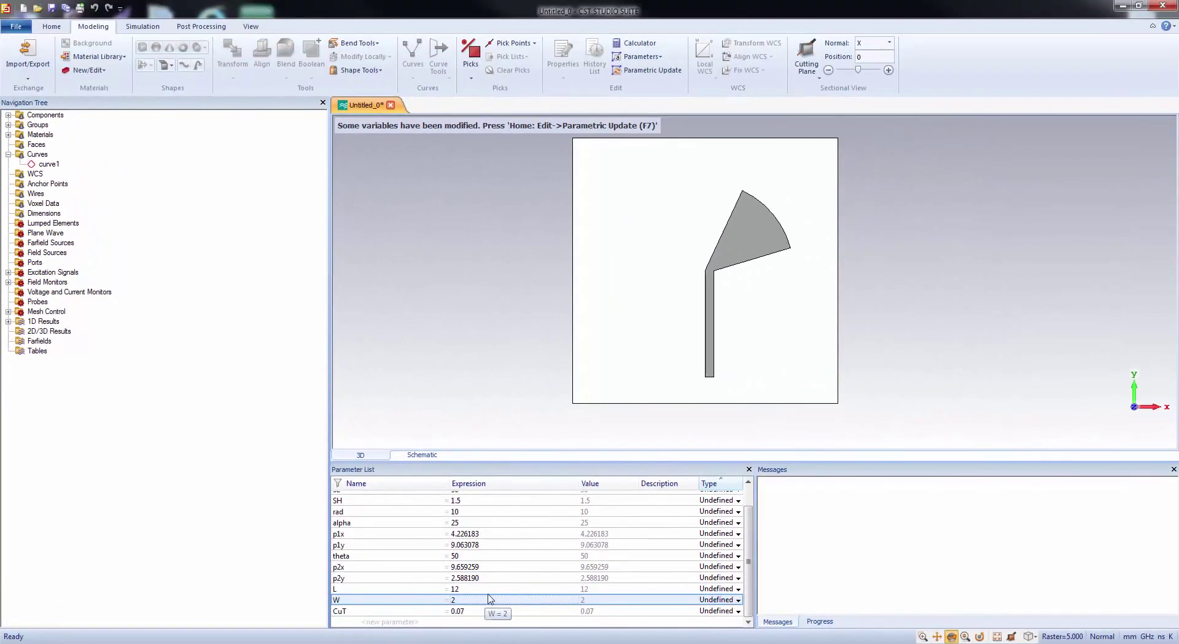
pyautogui.press('F7')
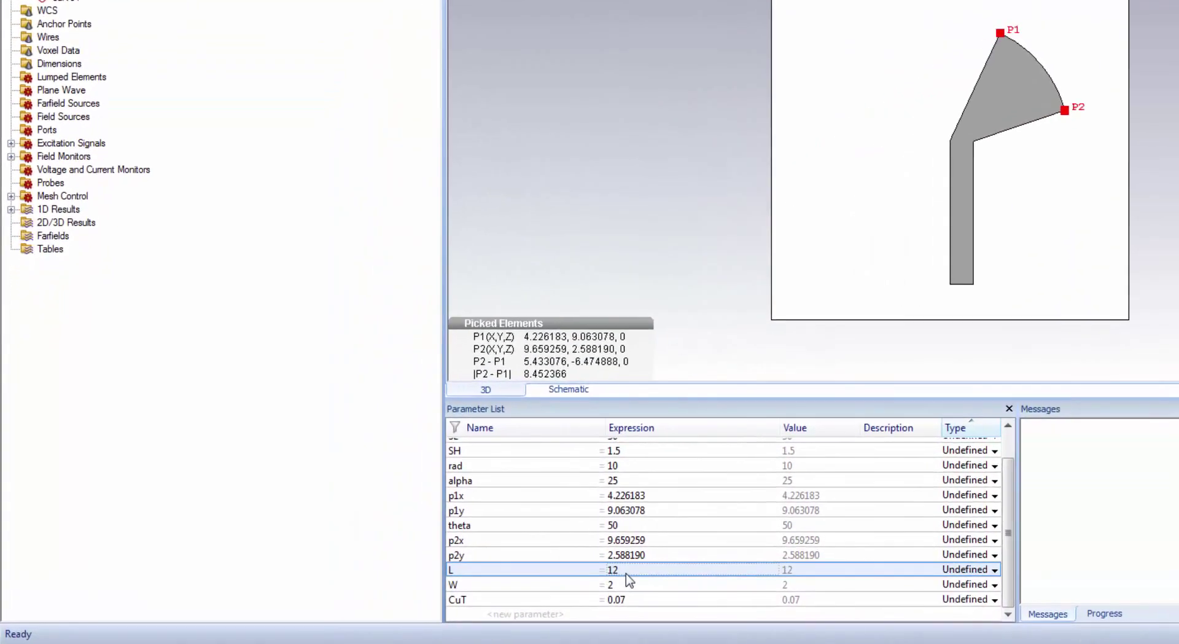
# Change parameter L to 8 and rebuild the model
pyautogui.doubleClick(510, 586)
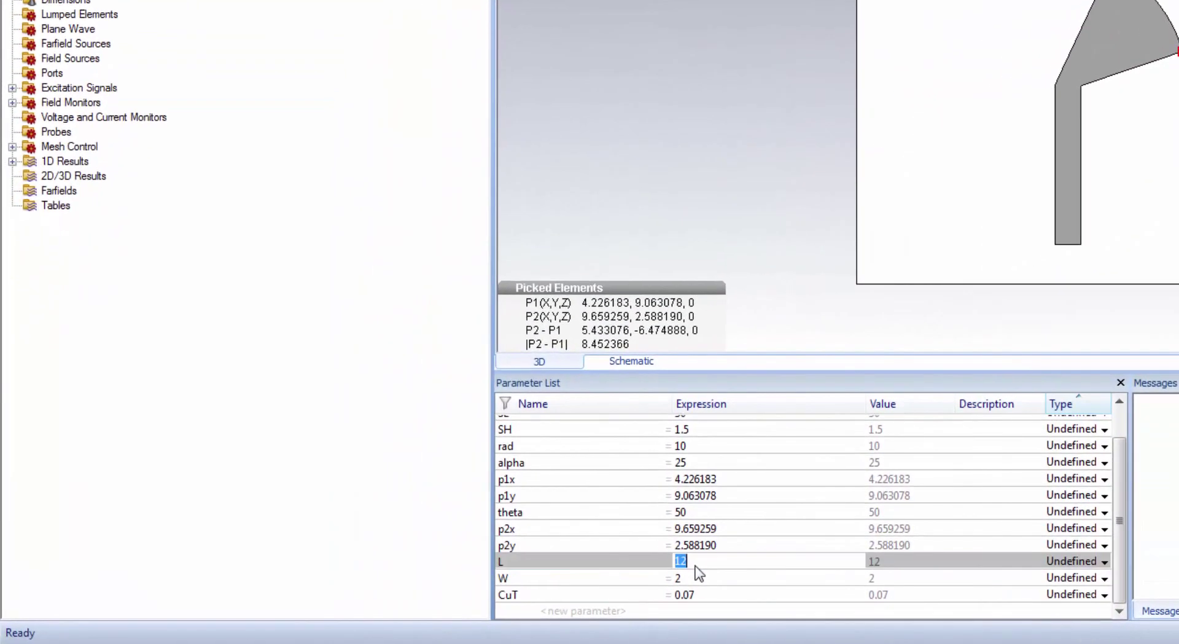
pyautogui.write('8')
pyautogui.press('Return')
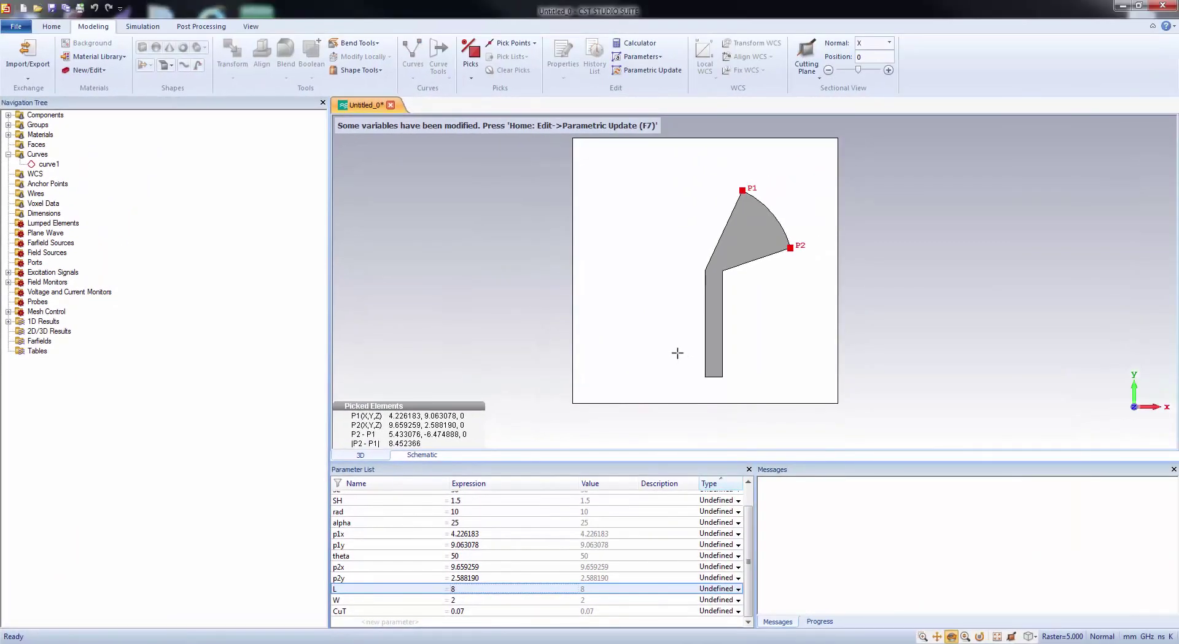
pyautogui.press('F7')
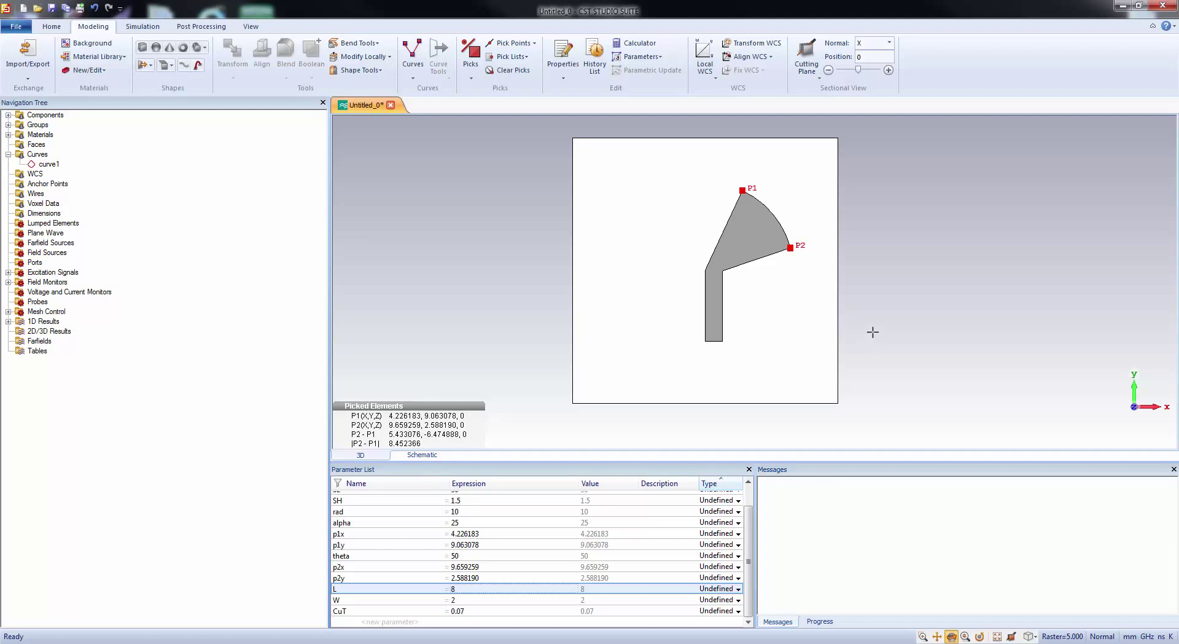
# Show the resized stub in isometric view and clear picked points P1 and P2
pyautogui.scroll(-3, 862, 326)
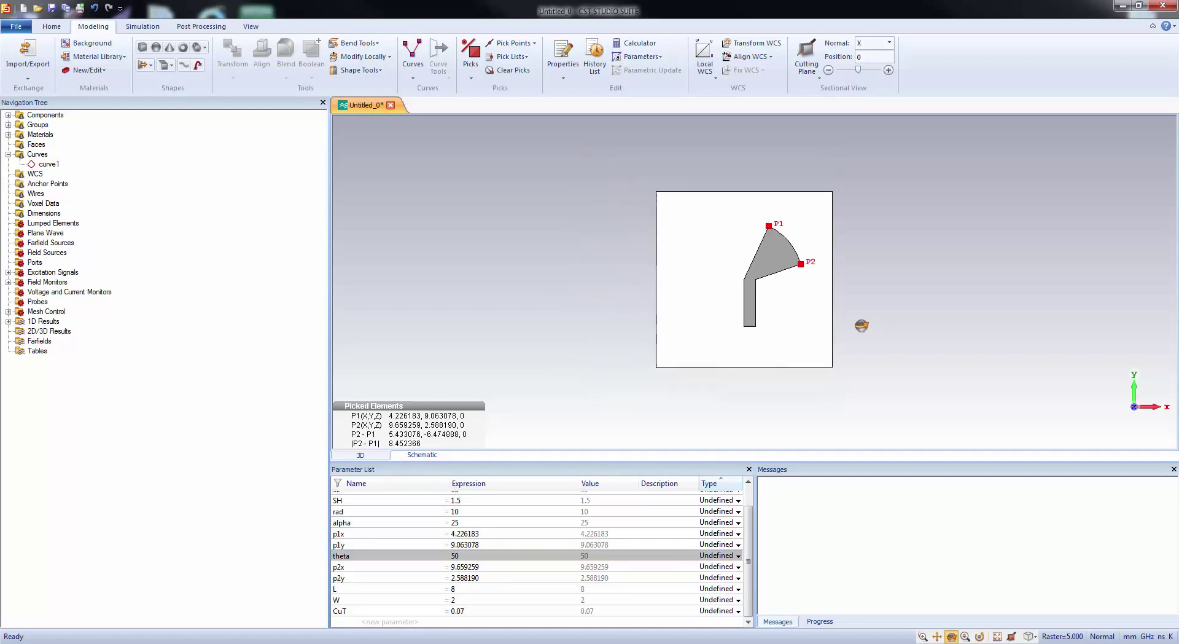
pyautogui.scroll(-1, 862, 326)
pyautogui.scroll(3, 860, 326)
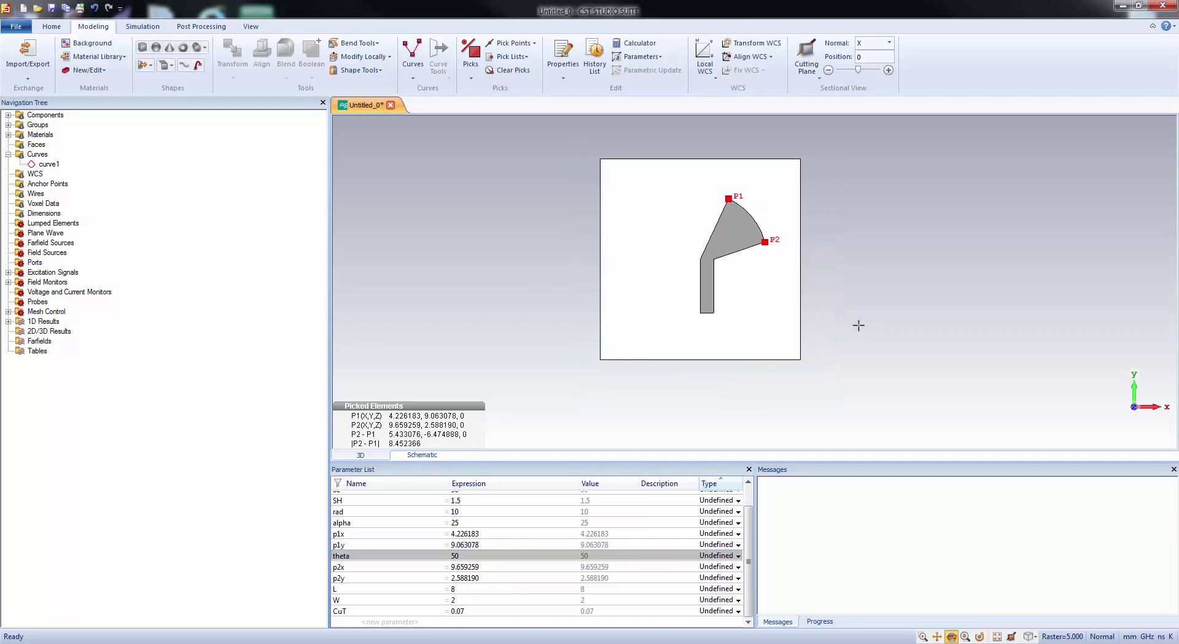
pyautogui.press('space')
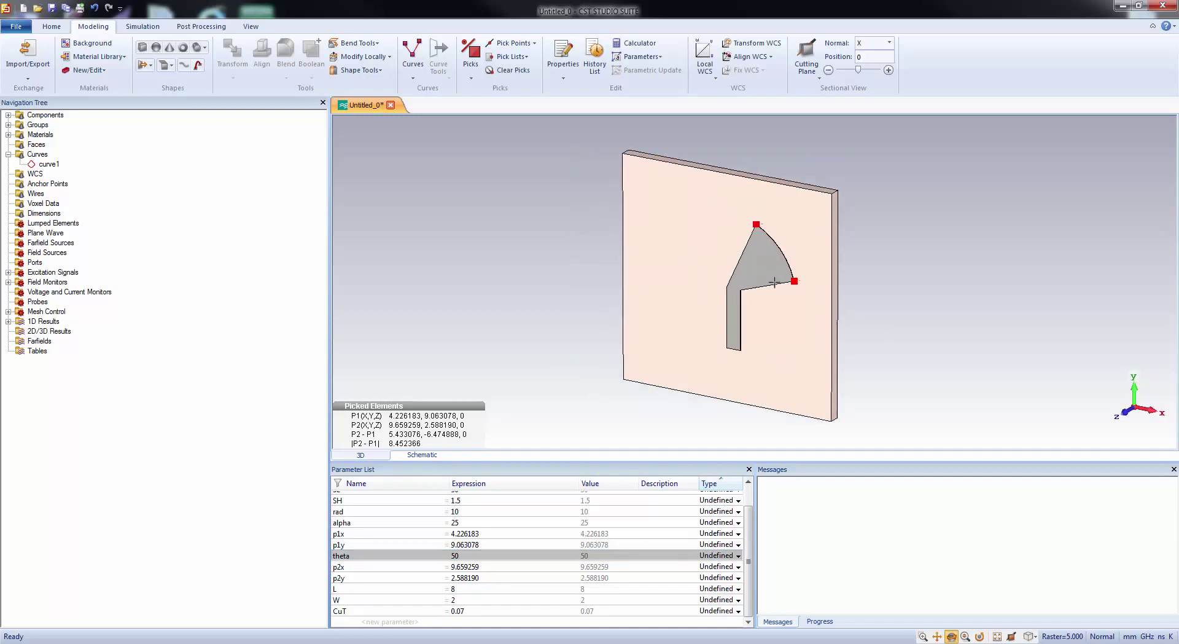
pyautogui.click(509, 70)
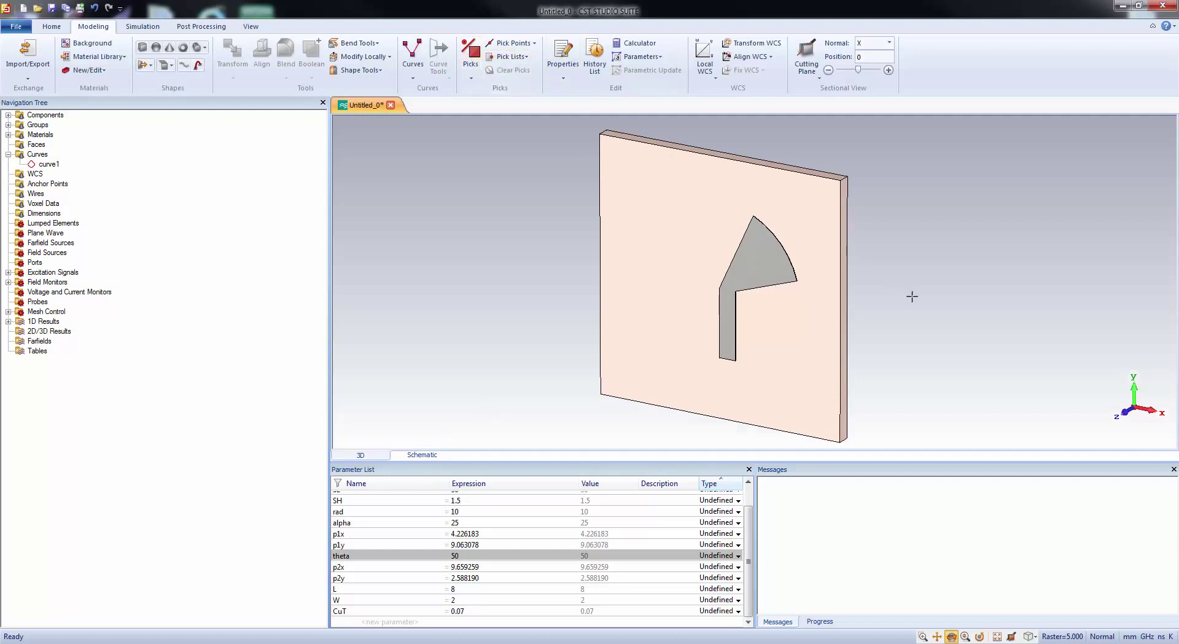